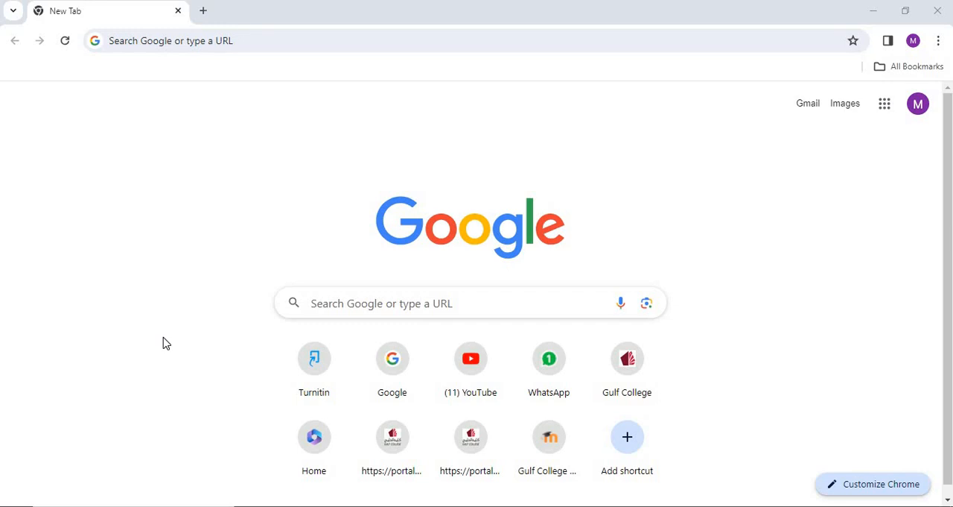
# Go to wordpress.org in the browser.
pyautogui.click(227, 43)
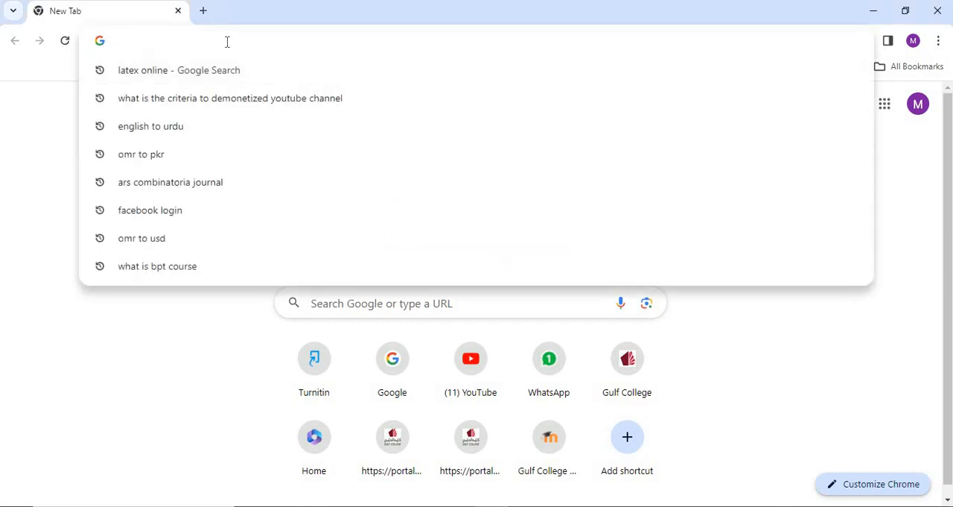
pyautogui.write('wordpre')
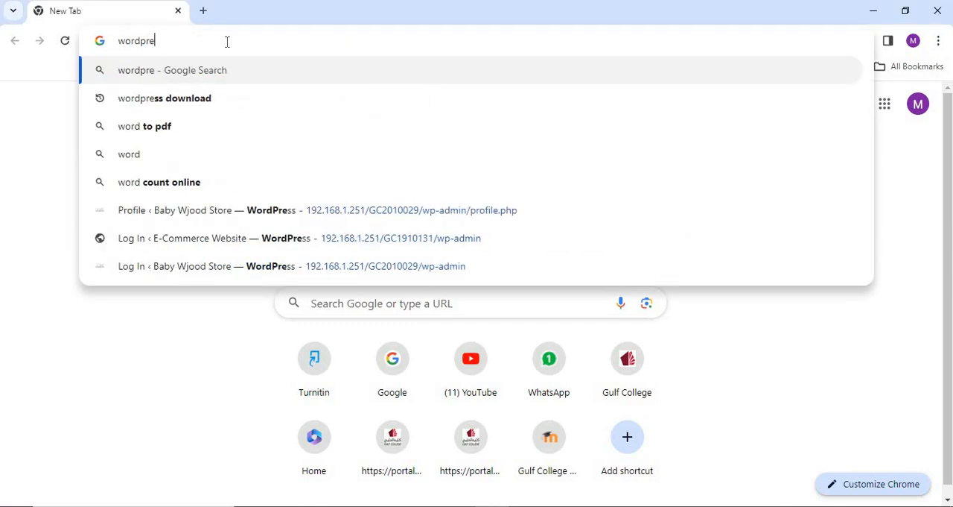
pyautogui.write('ss.or')
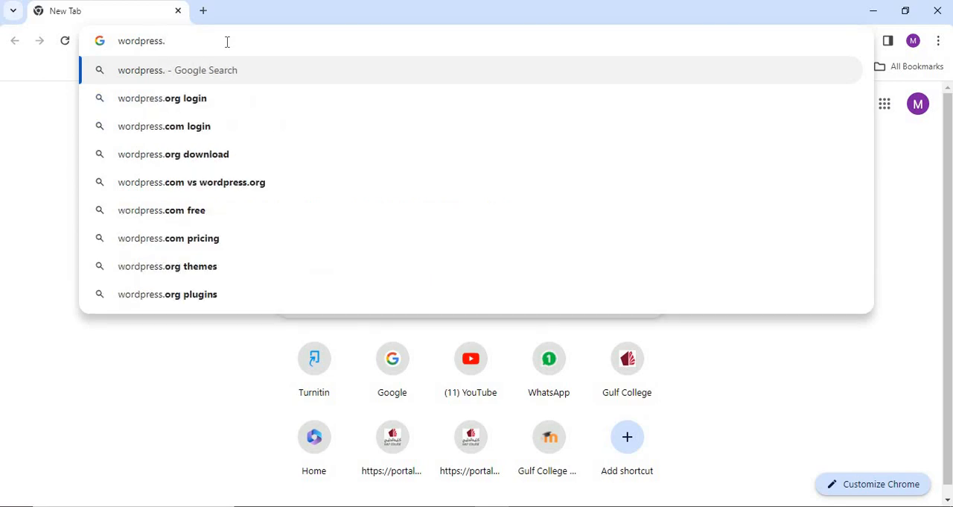
pyautogui.write('g')
pyautogui.press('Return')
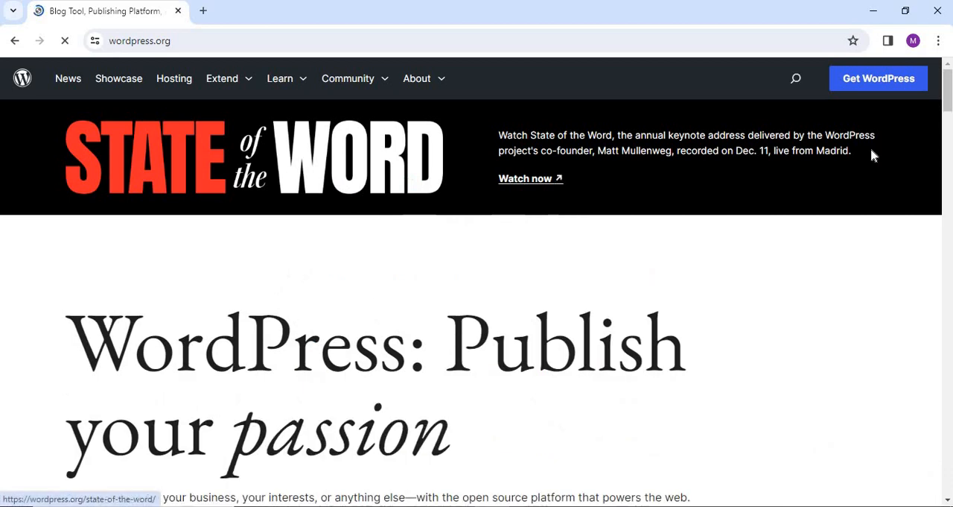
# Open the Get WordPress page and download WordPress 6.4.2.
pyautogui.click(864, 86)
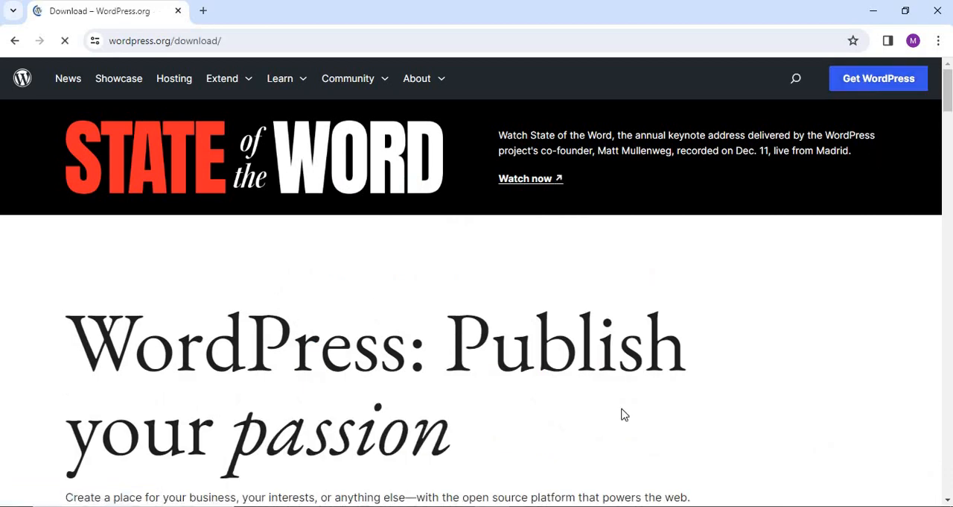
pyautogui.scroll(-2, 573, 359)
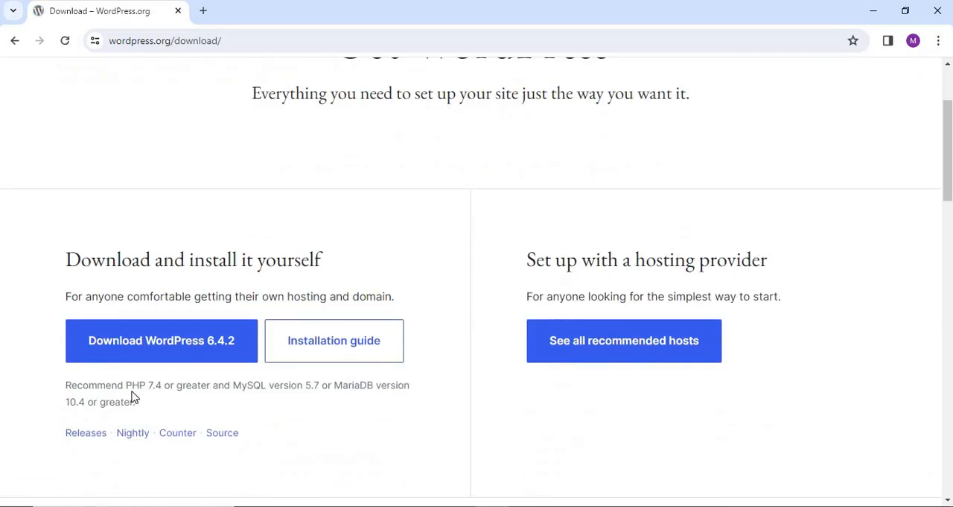
pyautogui.click(155, 347)
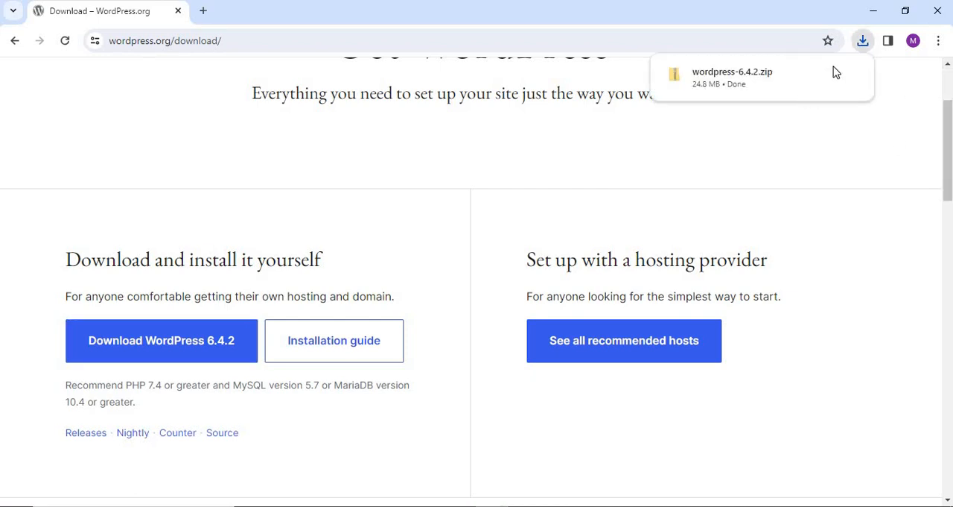
# Show the downloaded wordpress-6.4.2 archive in the Downloads folder and extract it to a wordpress-6.4.2 folder there.
pyautogui.click(826, 75)
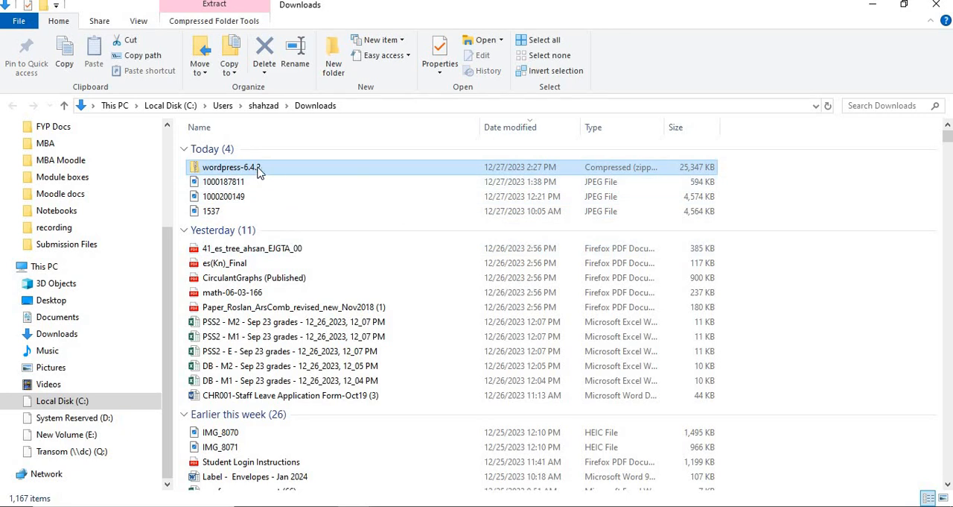
pyautogui.rightClick(257, 169)
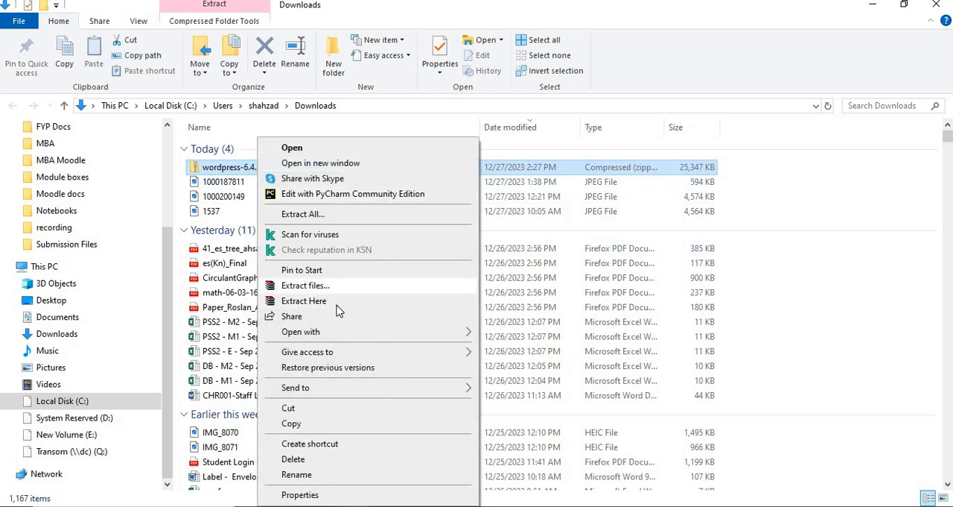
pyautogui.click(312, 287)
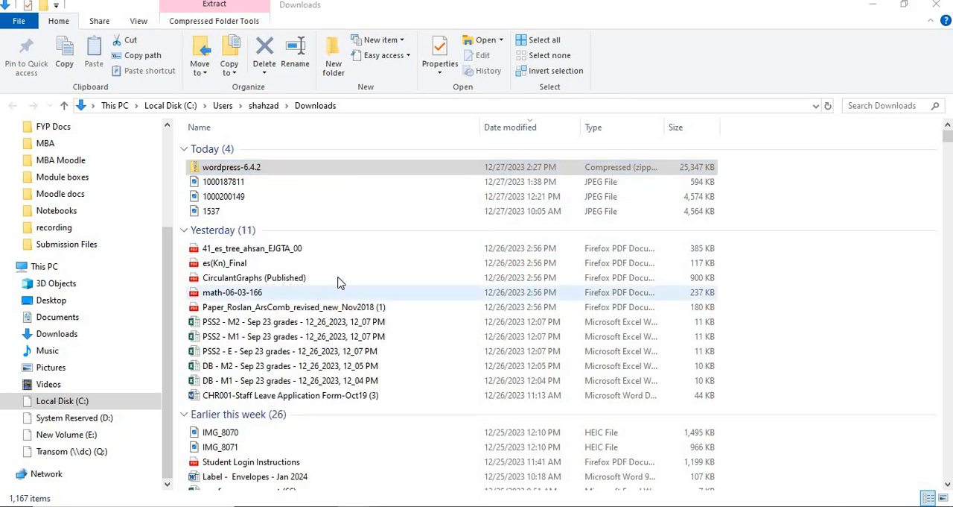
pyautogui.click(506, 403)
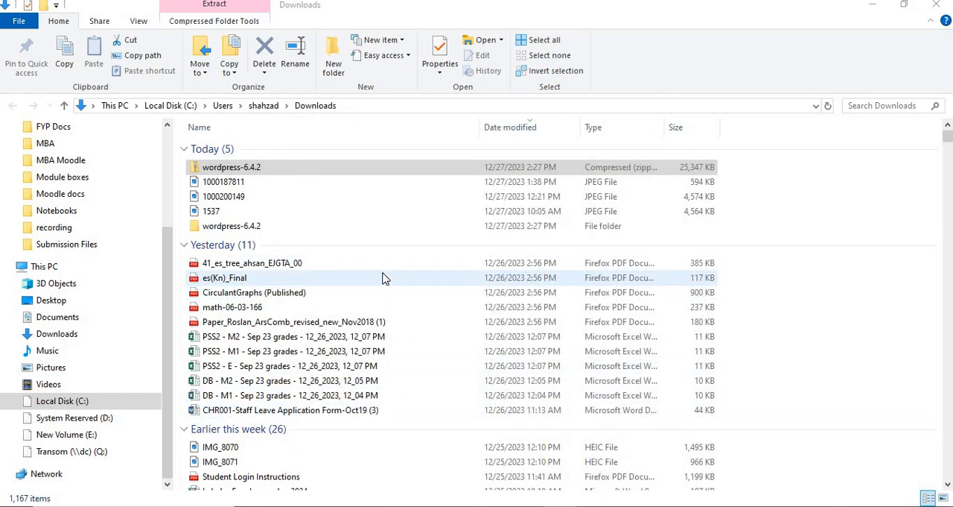
# Copy all files and folders from the wordpress subfolder inside the extracted wordpress-6.4.2 folder.
pyautogui.doubleClick(242, 231)
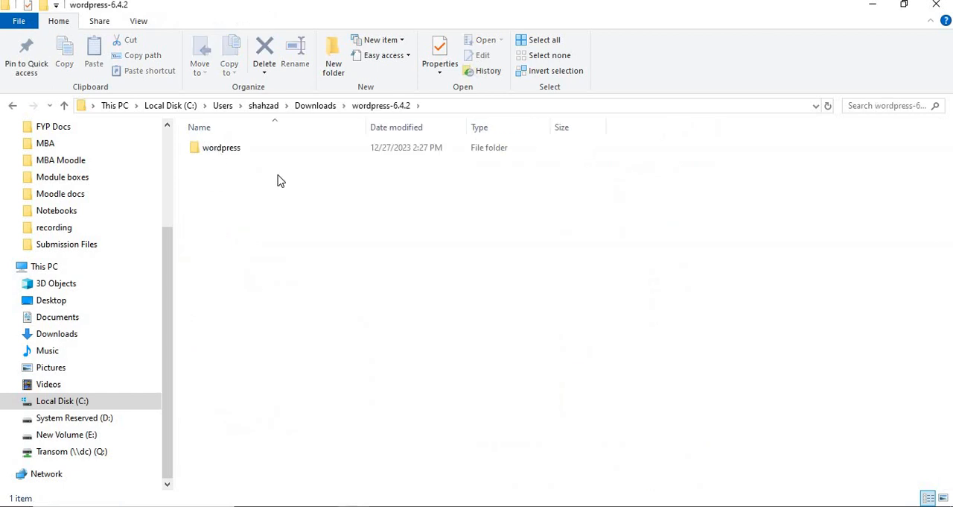
pyautogui.doubleClick(226, 156)
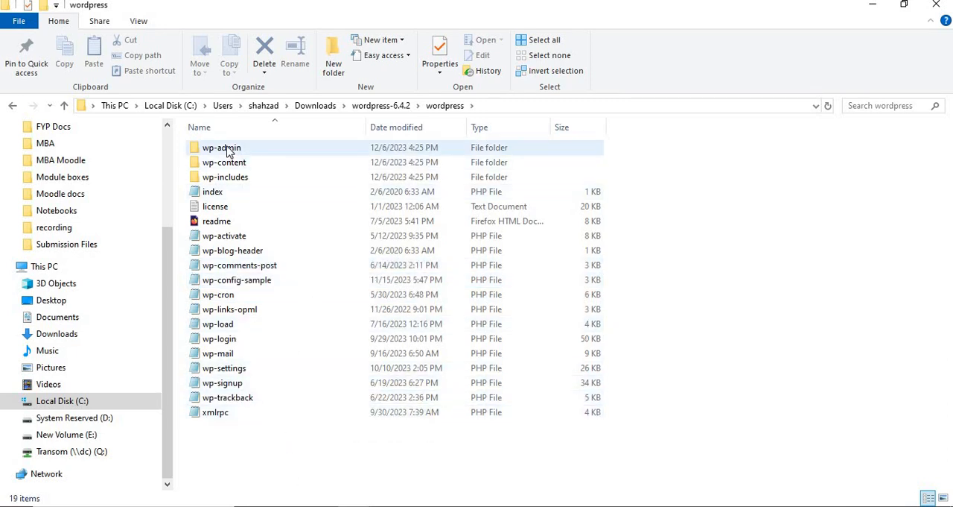
pyautogui.click(227, 149)
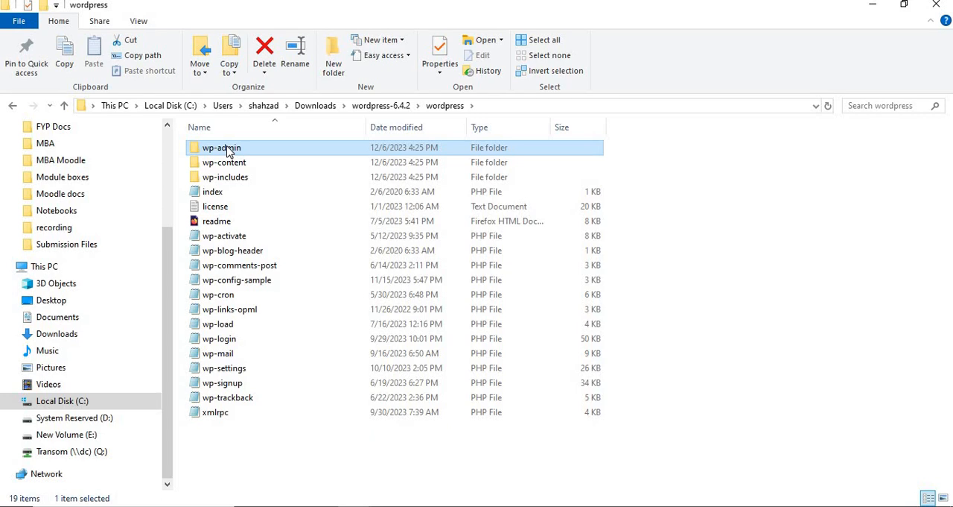
pyautogui.keyDown('shift'); pyautogui.click(218, 415); pyautogui.keyUp('shift')
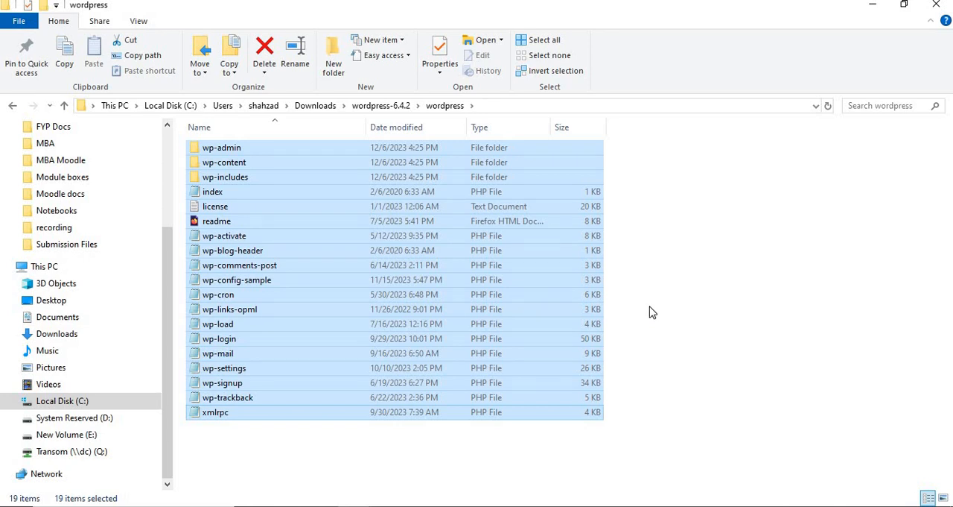
pyautogui.hotkey('ctrl', 'c')
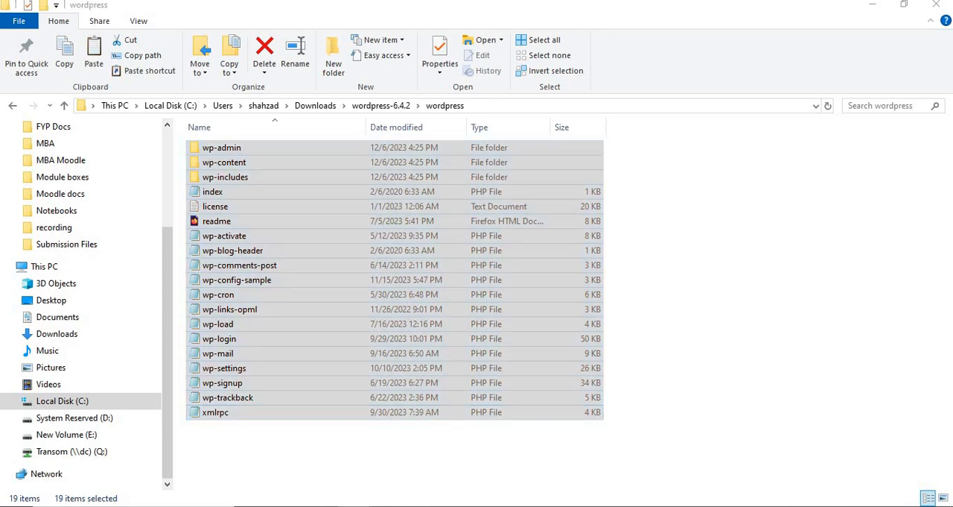
# Paste the copied WordPress files into the C:\xampp1\htdocs\123456 folder.
pyautogui.click(262, 455)
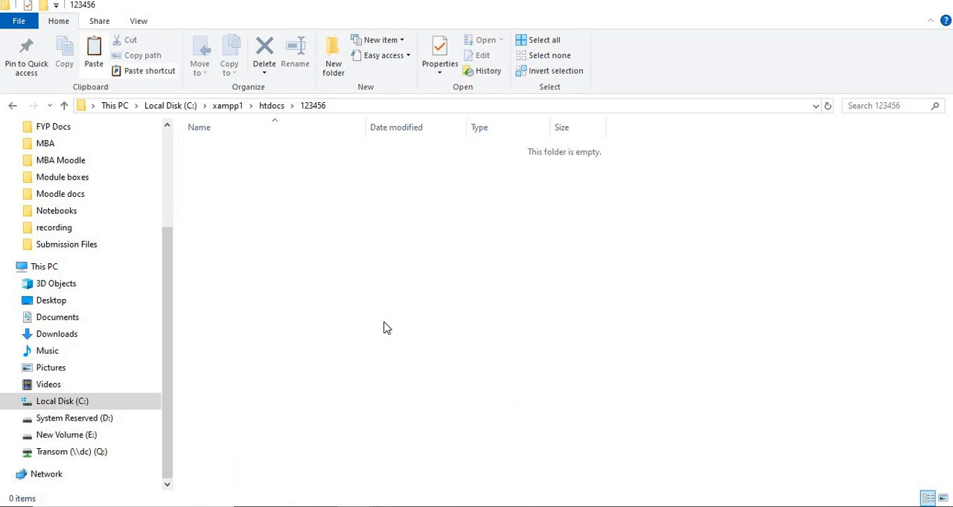
pyautogui.click(372, 106)
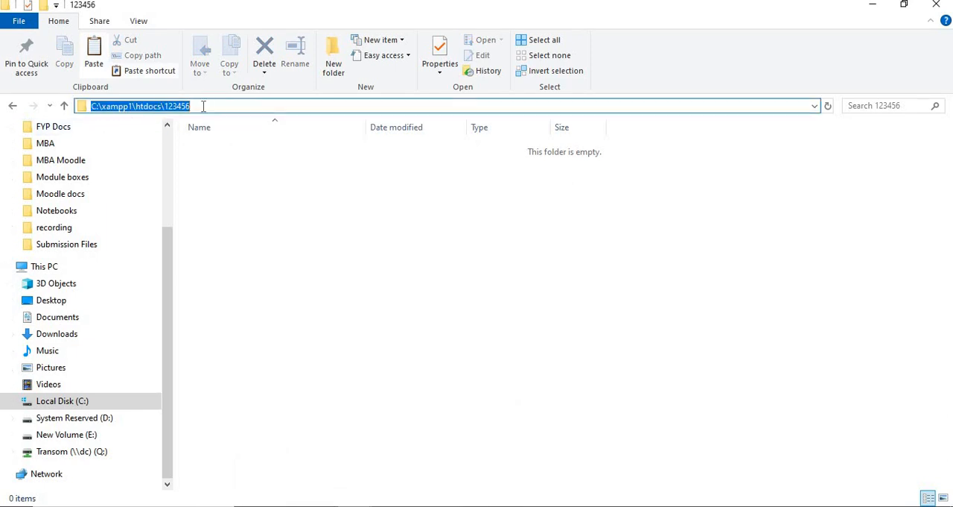
pyautogui.rightClick(247, 192)
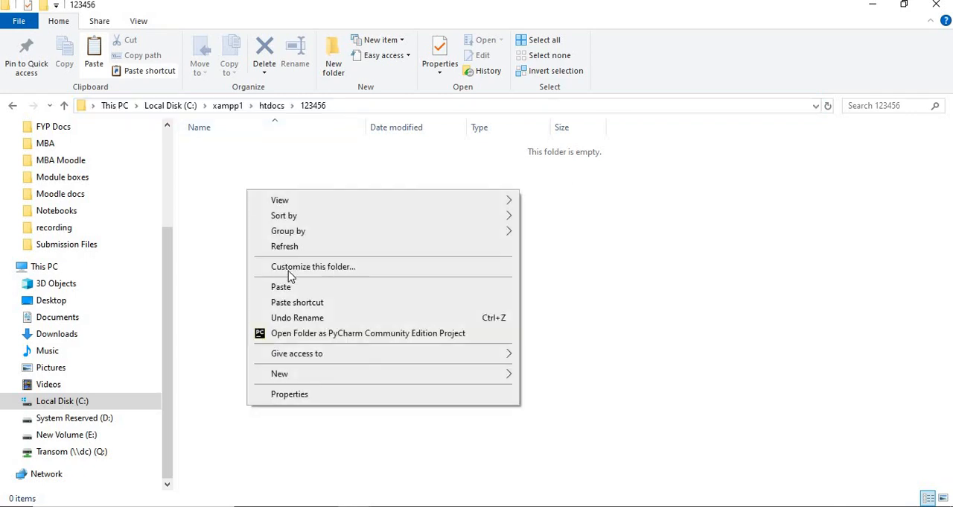
pyautogui.click(281, 287)
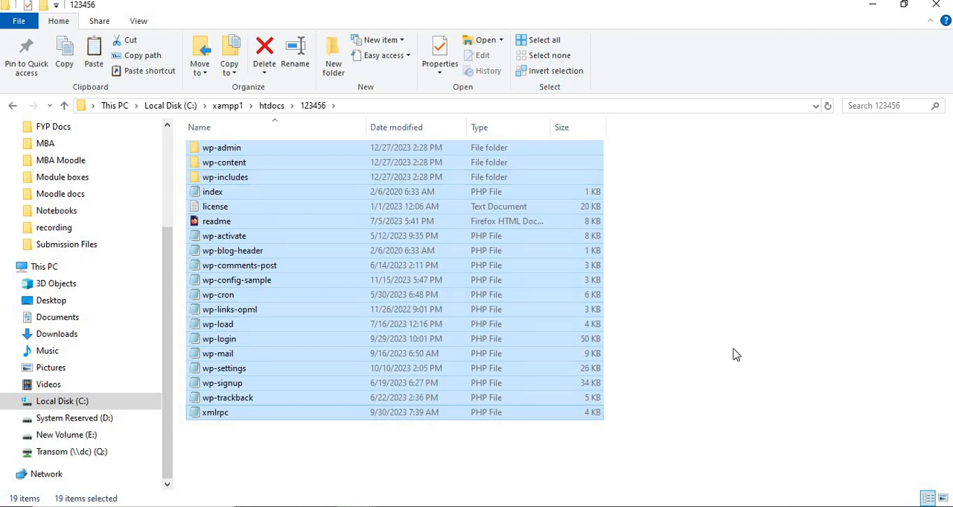
pyautogui.click(674, 352)
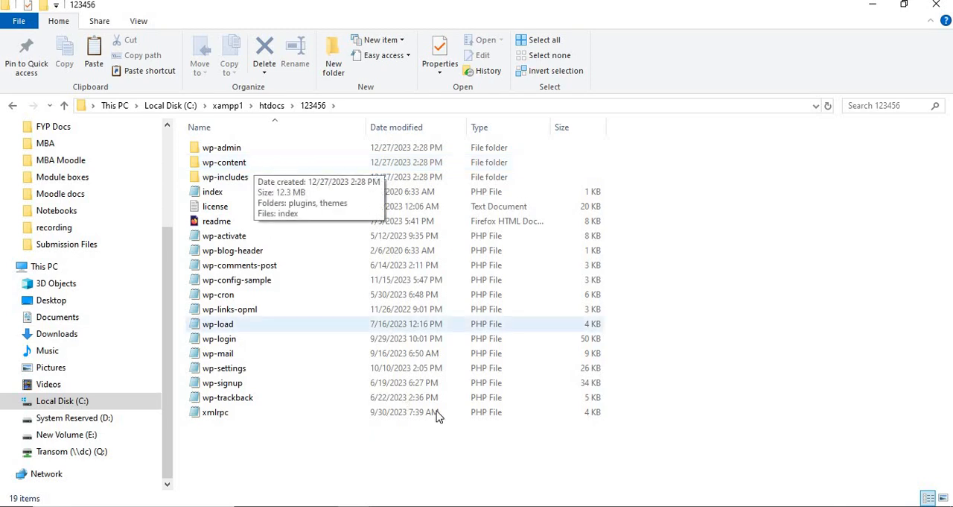
# Switch back to Chrome and load localhost/123456 in a new tab.
pyautogui.hotkey('alt', 'Tab')
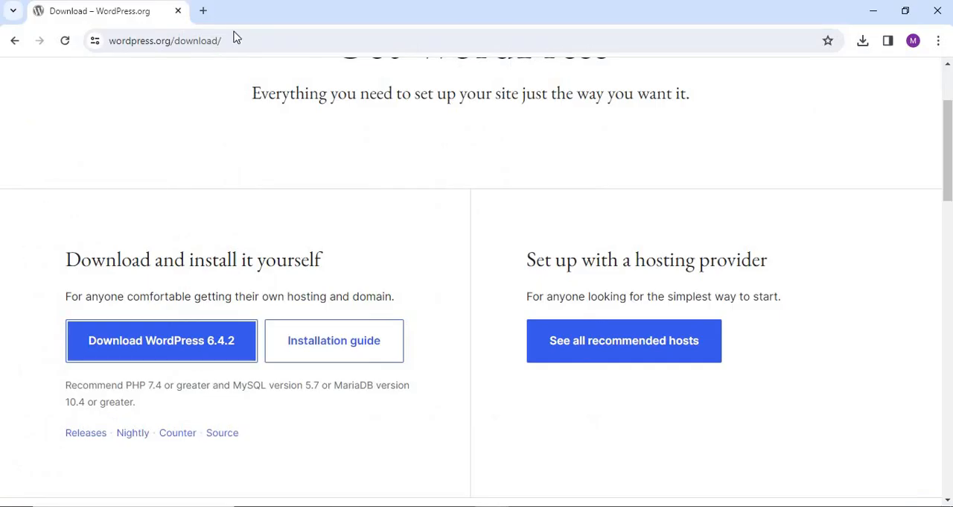
pyautogui.click(203, 12)
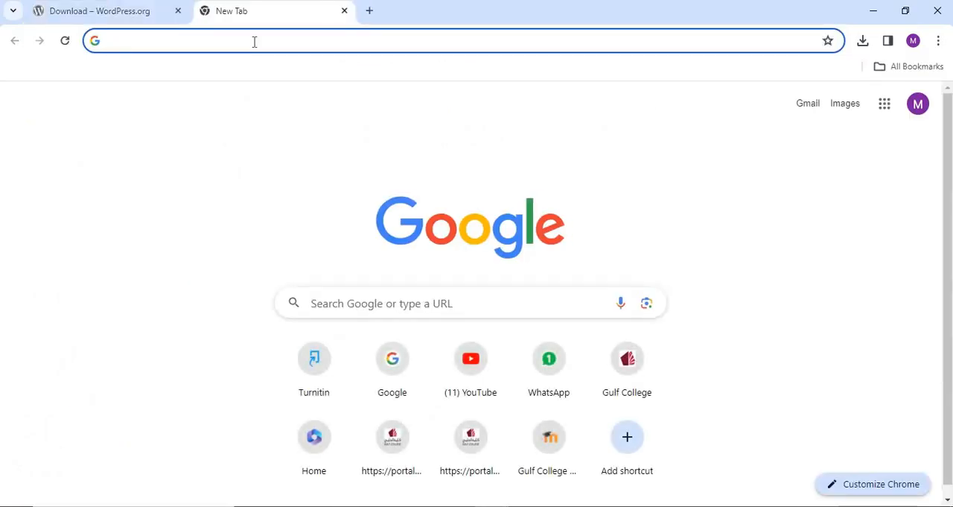
pyautogui.write('lo')
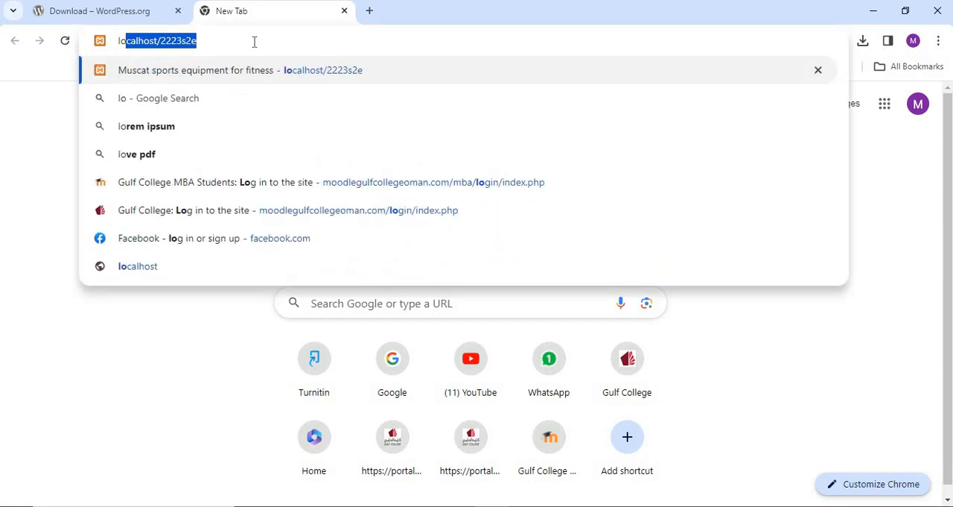
pyautogui.press('Right')
pyautogui.press('BackSpace')
pyautogui.press('BackSpace')
pyautogui.press('BackSpace')
pyautogui.press('BackSpace')
pyautogui.press('BackSpace')
pyautogui.press('BackSpace')
pyautogui.press('BackSpace')
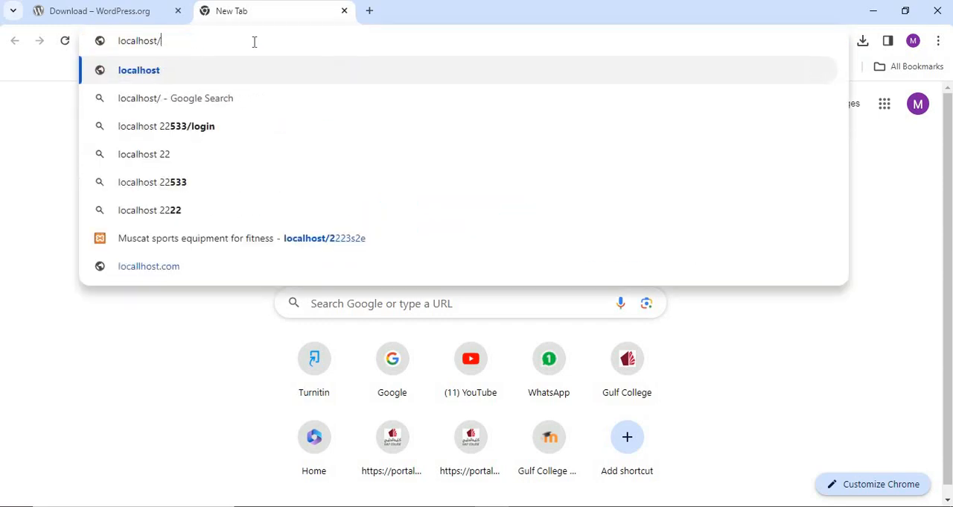
pyautogui.write('123456')
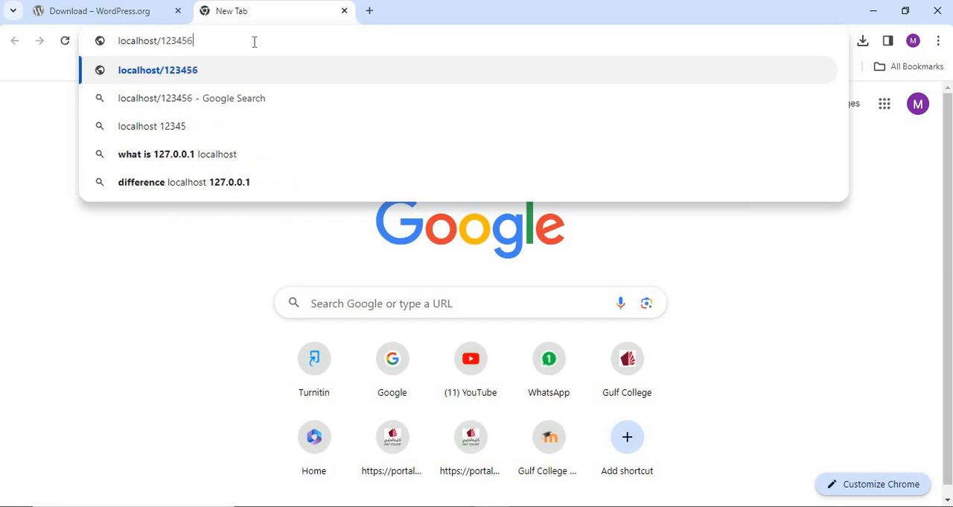
pyautogui.press('Return')
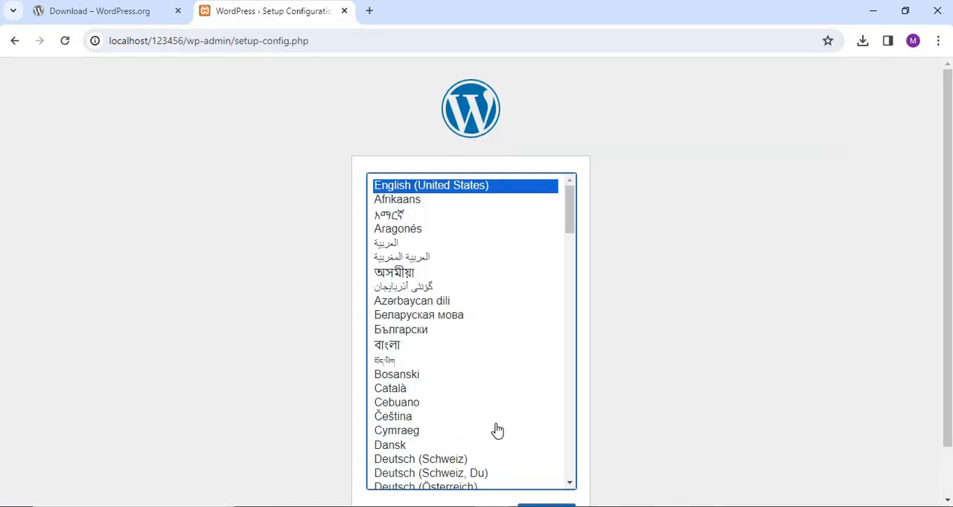
# Continue the WordPress setup in English (United States) and proceed to the database connection form.
pyautogui.scroll(-1, 779, 299)
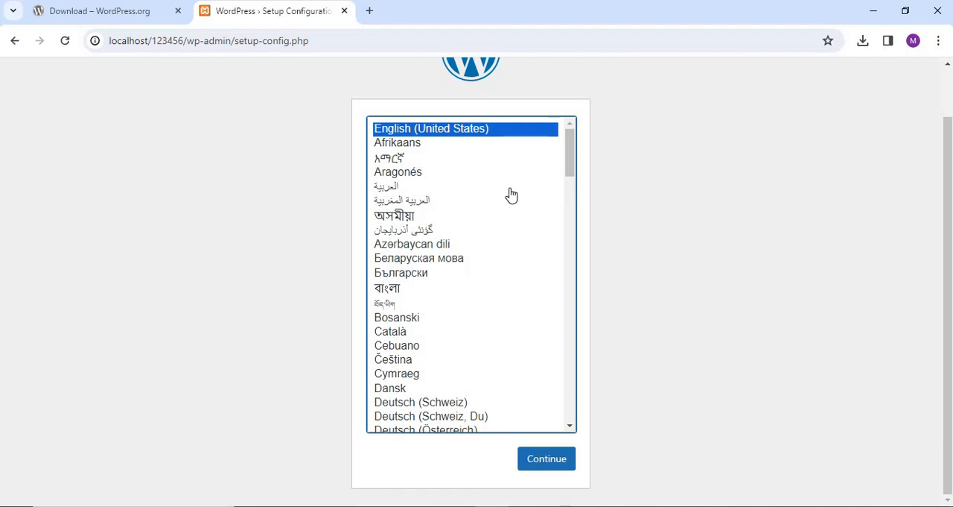
pyautogui.click(555, 463)
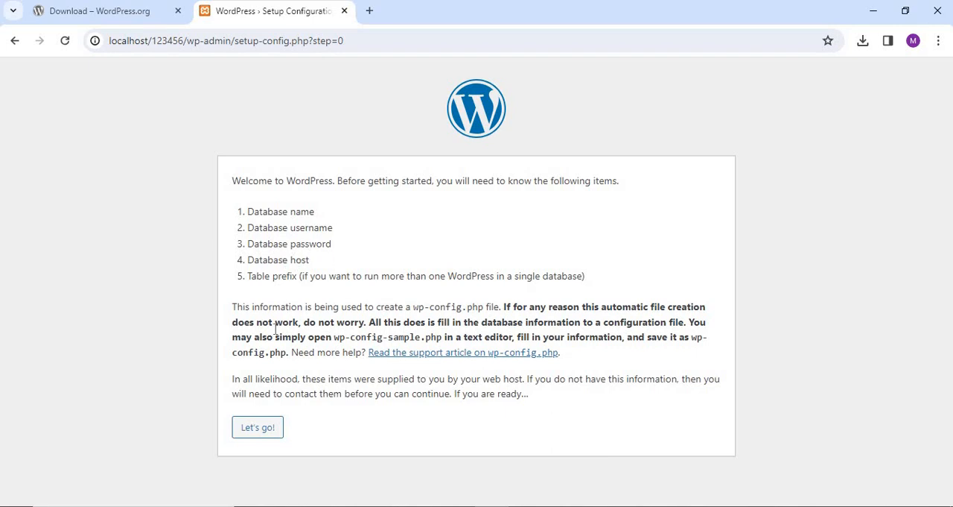
pyautogui.click(259, 434)
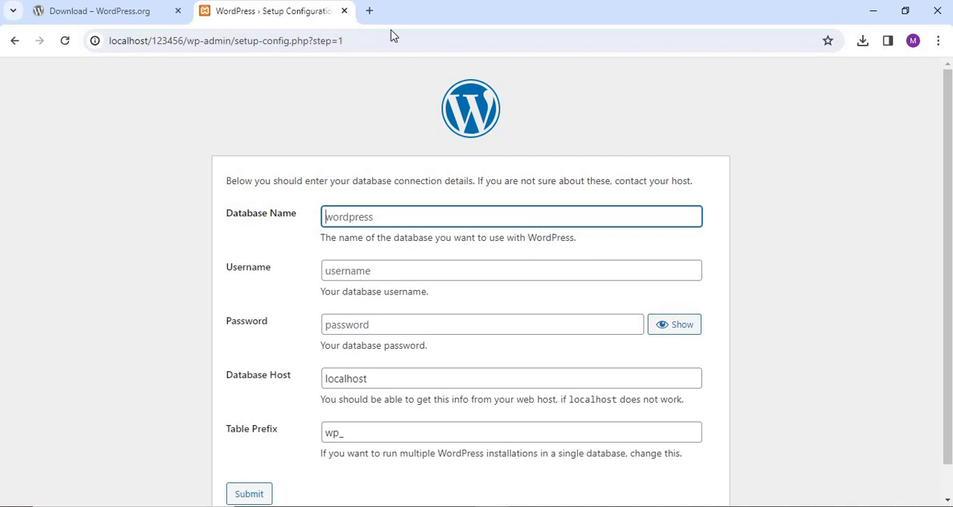
# Load localhost/phpmyadmin in a new browser tab.
pyautogui.click(369, 11)
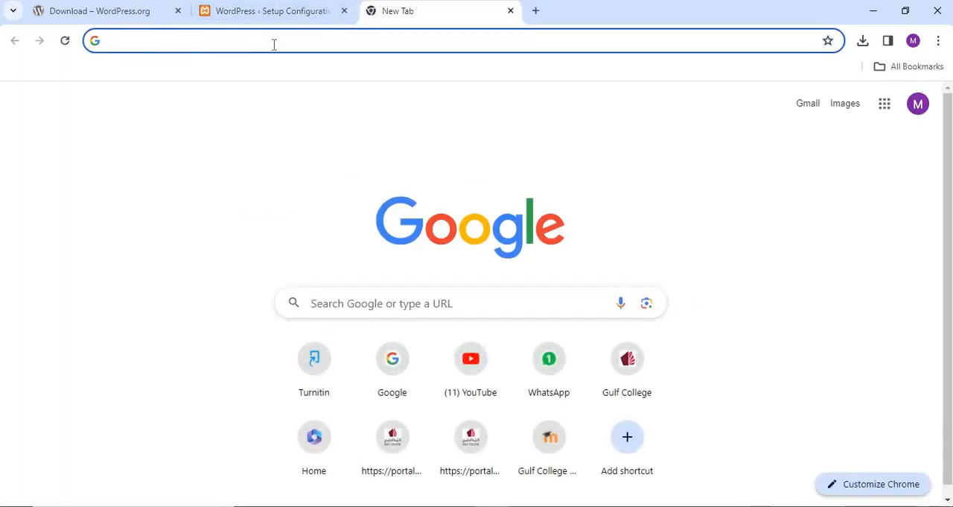
pyautogui.click(274, 44)
pyautogui.write('localhost/1234')
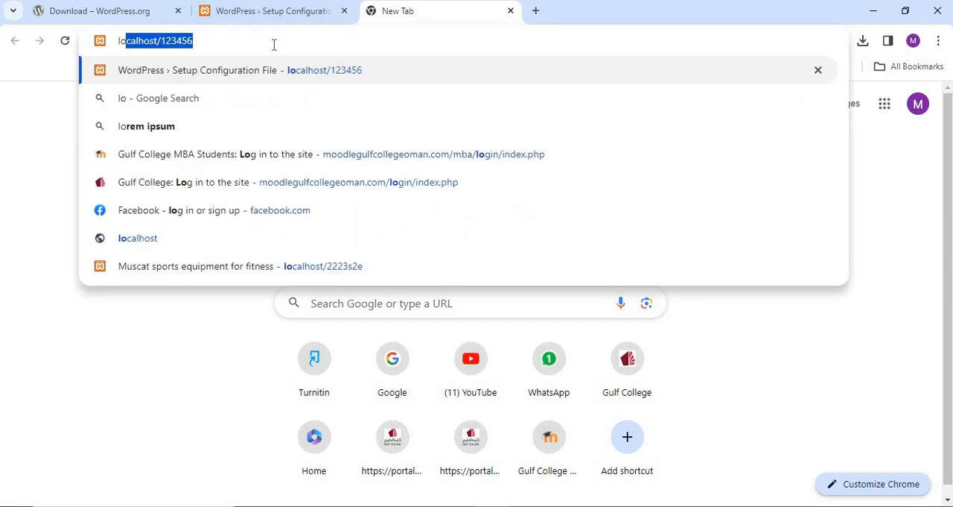
pyautogui.press('BackSpace')
pyautogui.press('BackSpace')
pyautogui.press('BackSpace')
pyautogui.press('BackSpace')
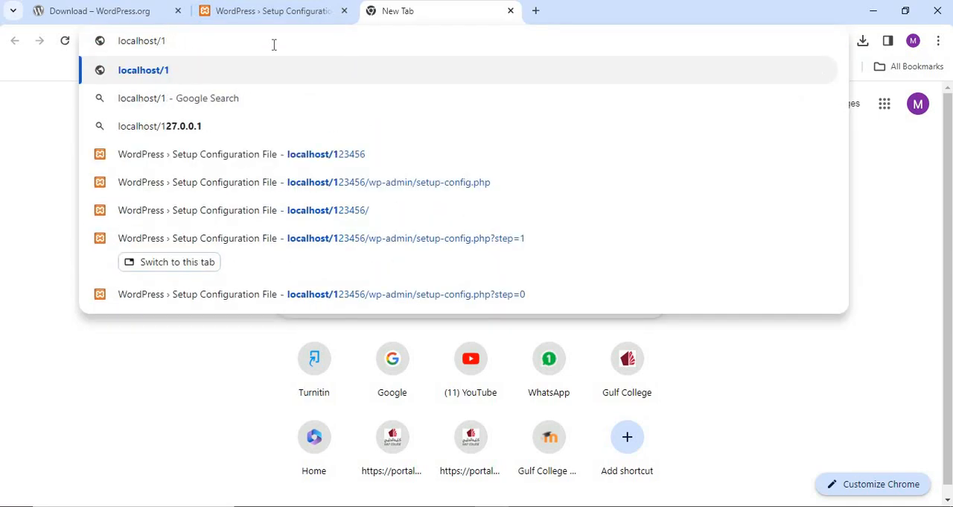
pyautogui.write('php')
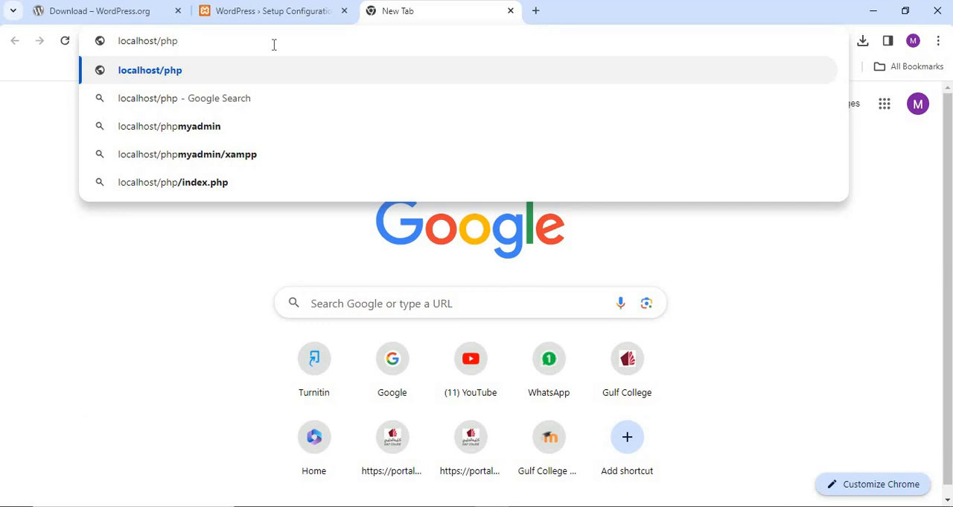
pyautogui.write('myadmin')
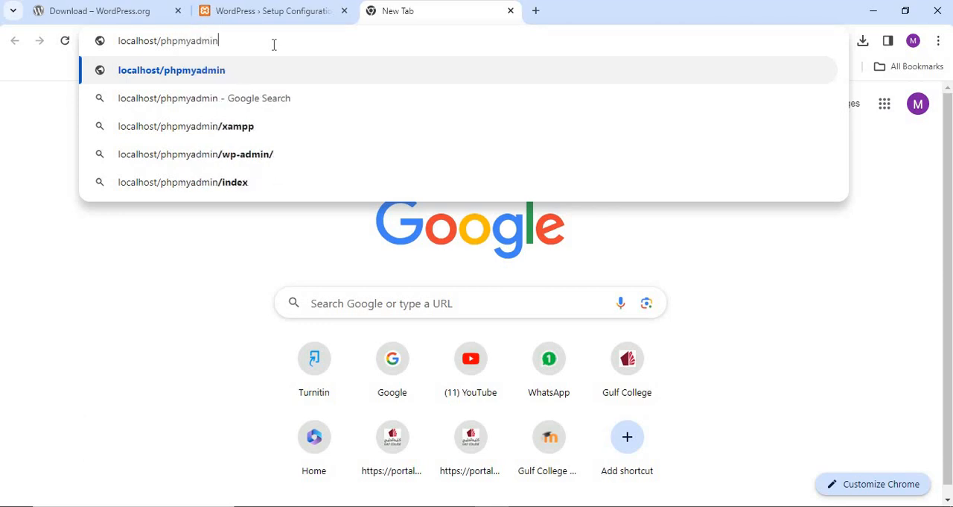
pyautogui.press('Return')
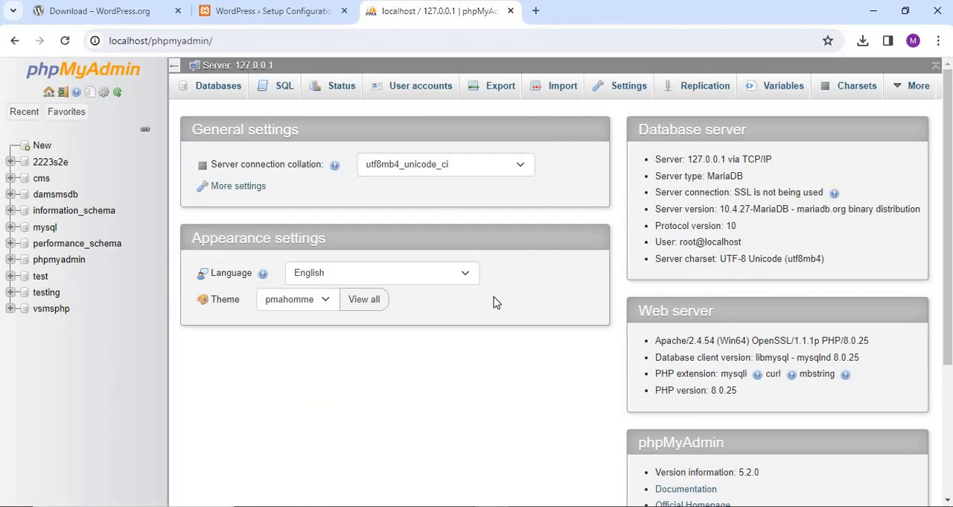
# Create a new database named 123456 in phpMyAdmin, keeping the utf8mb4_general_ci collation.
pyautogui.click(43, 146)
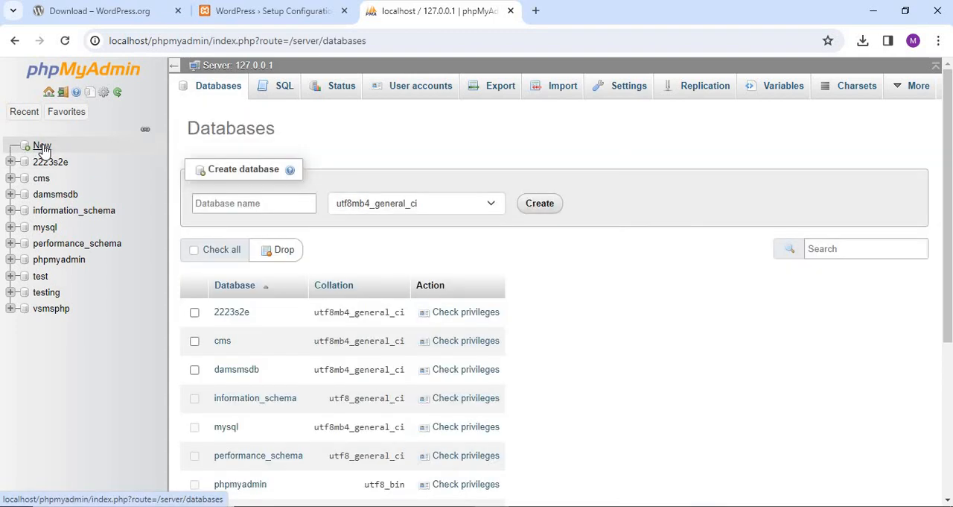
pyautogui.click(249, 197)
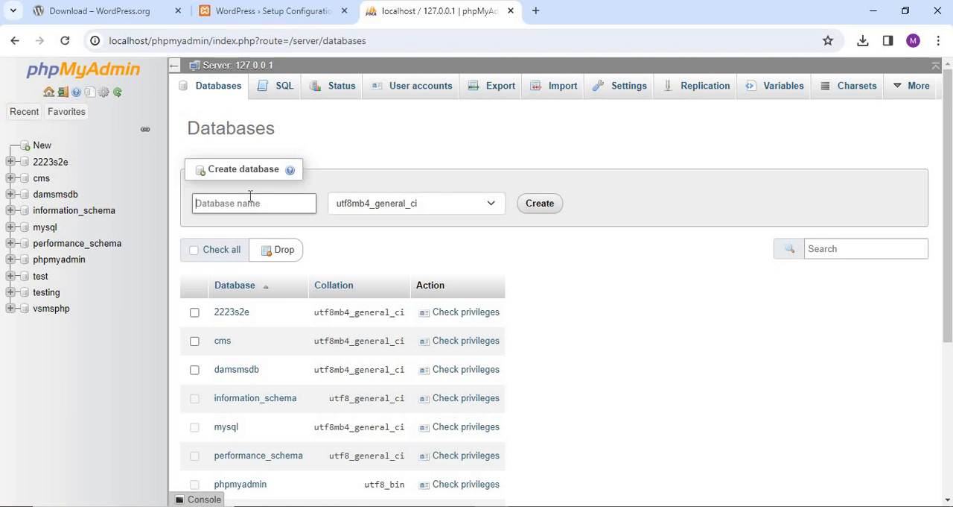
pyautogui.write('123456')
pyautogui.press('Return')
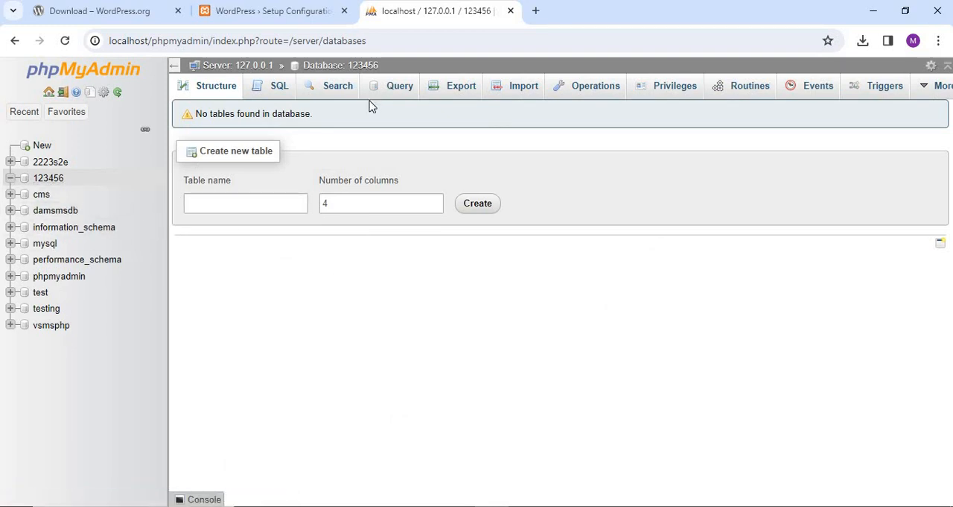
# Submit the WordPress database details with name 123456, username root and an empty password, and run the installation.
pyautogui.click(283, 13)
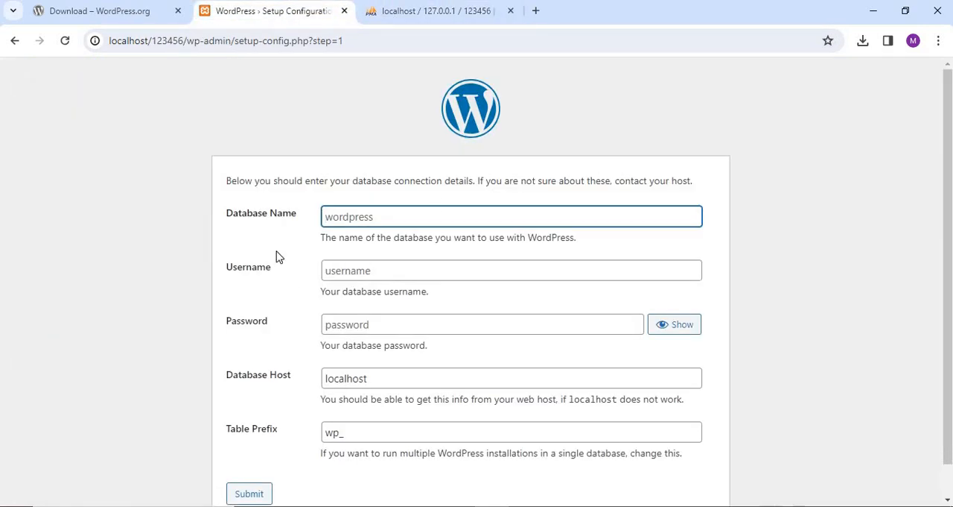
pyautogui.write('123456')
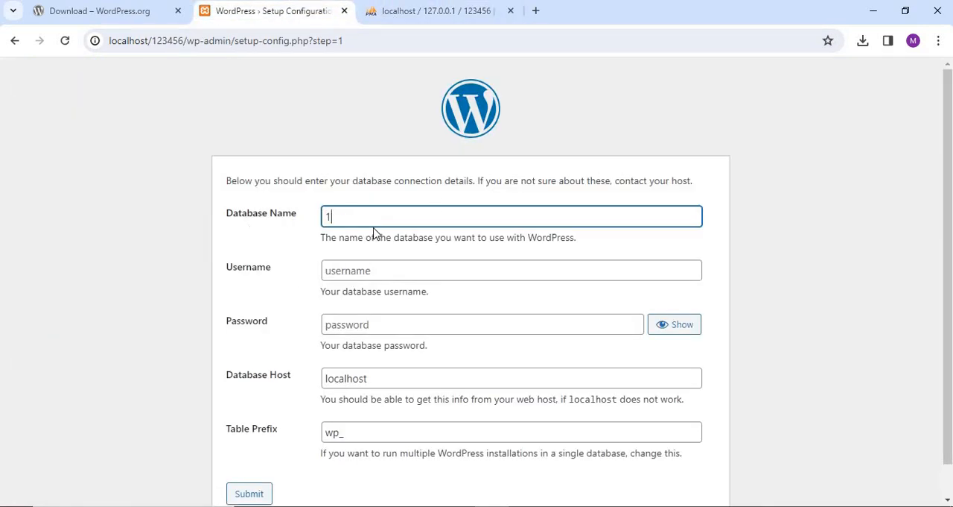
pyautogui.click(372, 273)
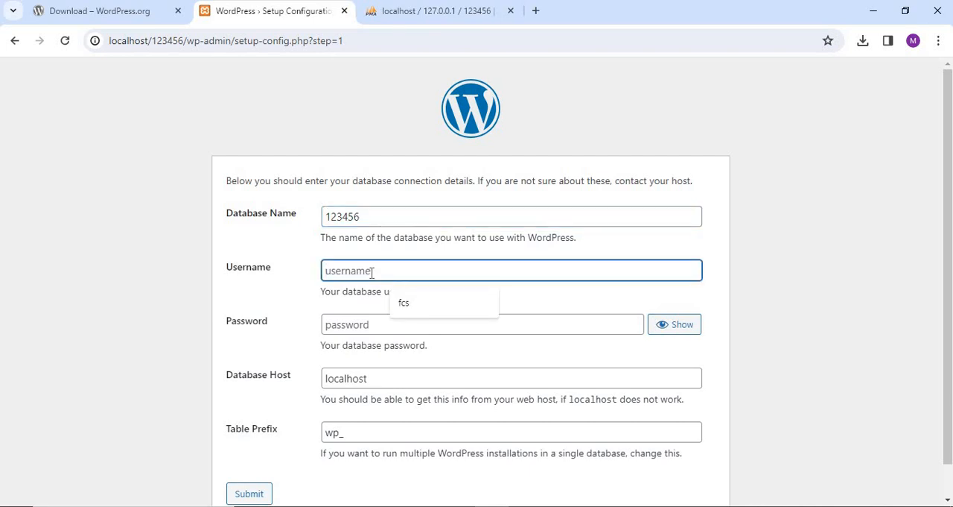
pyautogui.write('root')
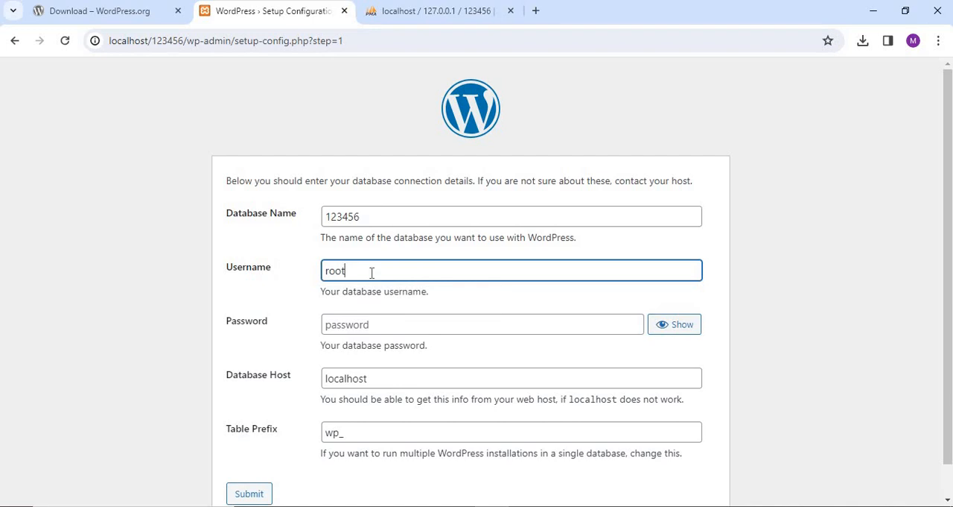
pyautogui.click(356, 328)
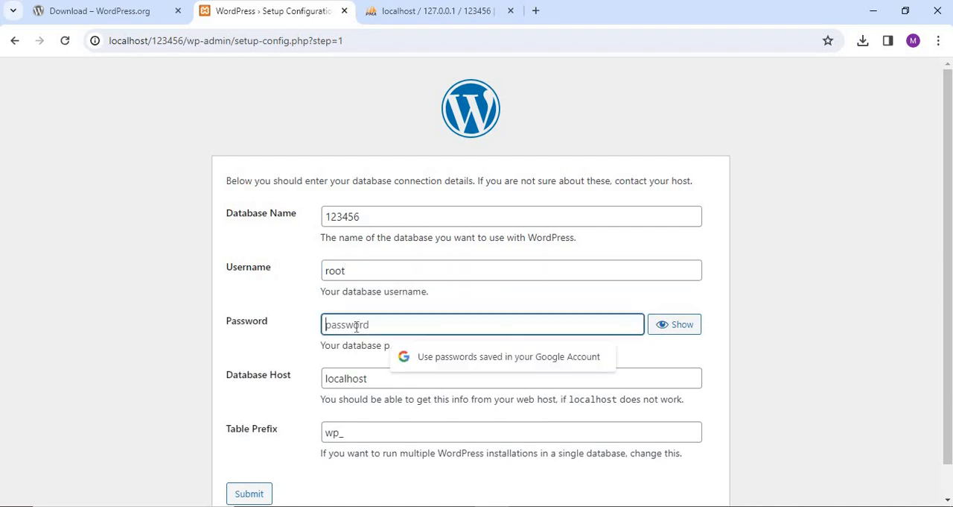
pyautogui.click(161, 402)
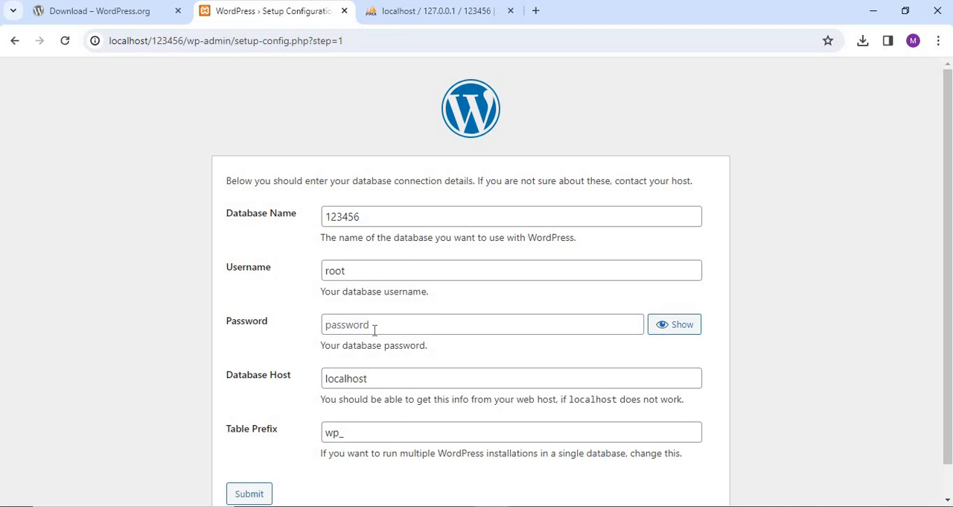
pyautogui.click(250, 496)
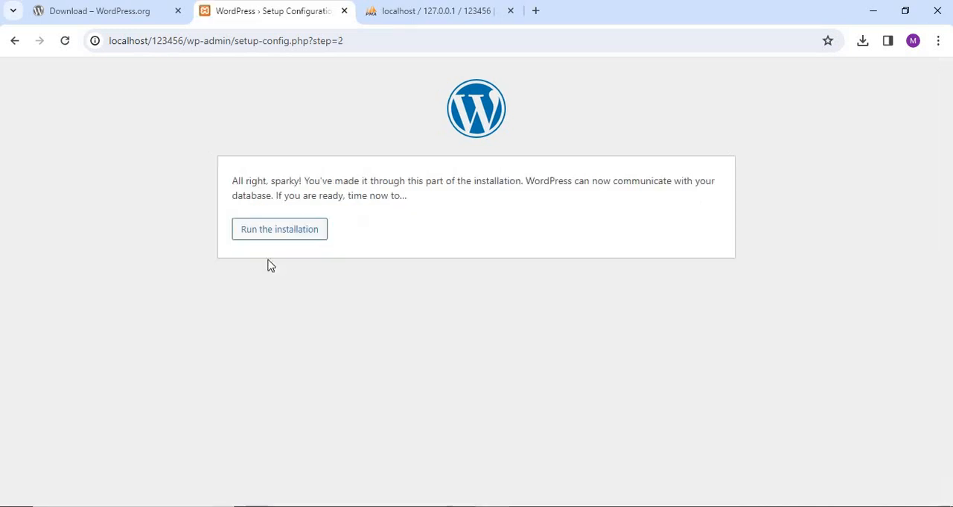
pyautogui.click(278, 235)
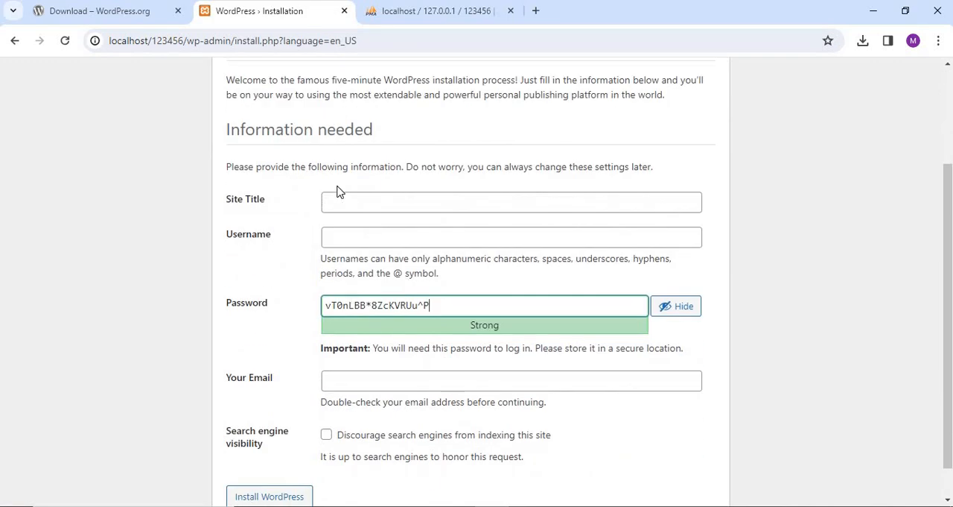
# Set the site title to Electronics and the username to admin in the WordPress installation form.
pyautogui.click(337, 197)
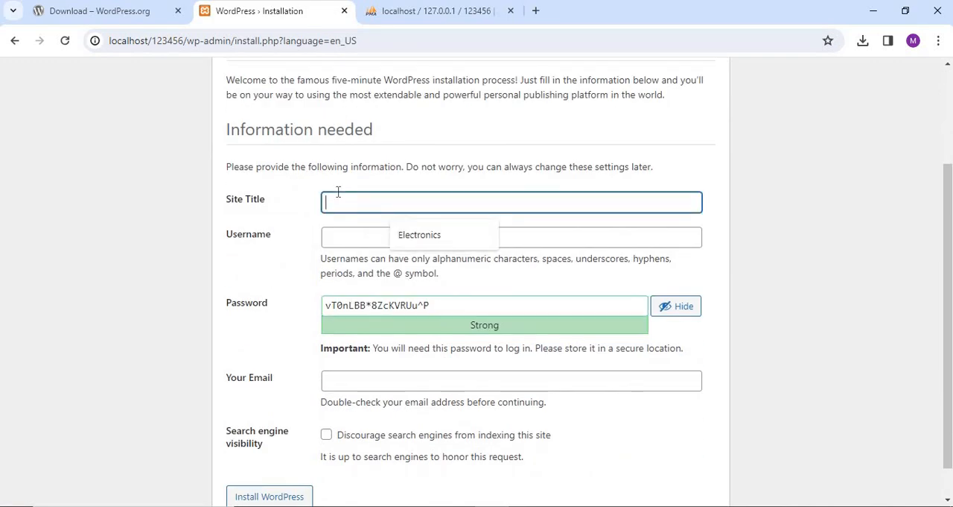
pyautogui.click(426, 238)
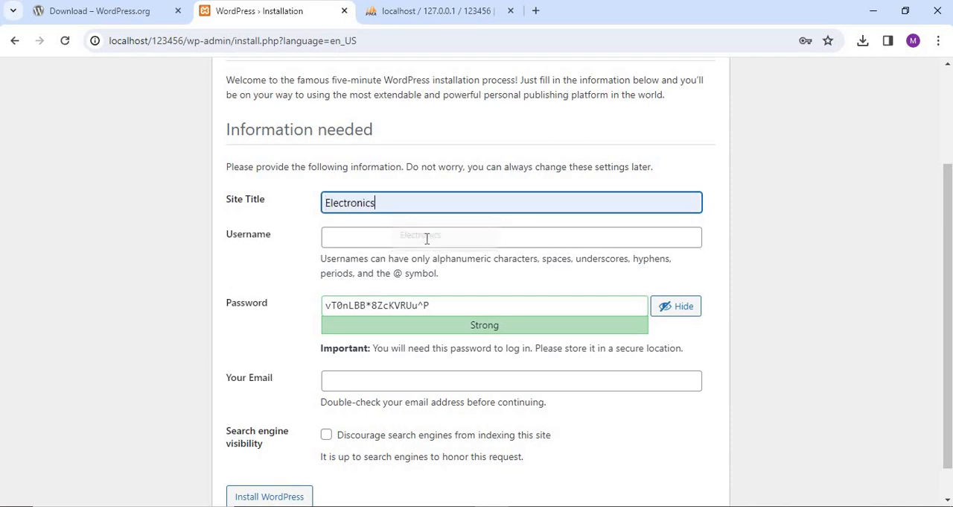
pyautogui.click(369, 239)
pyautogui.write('admin')
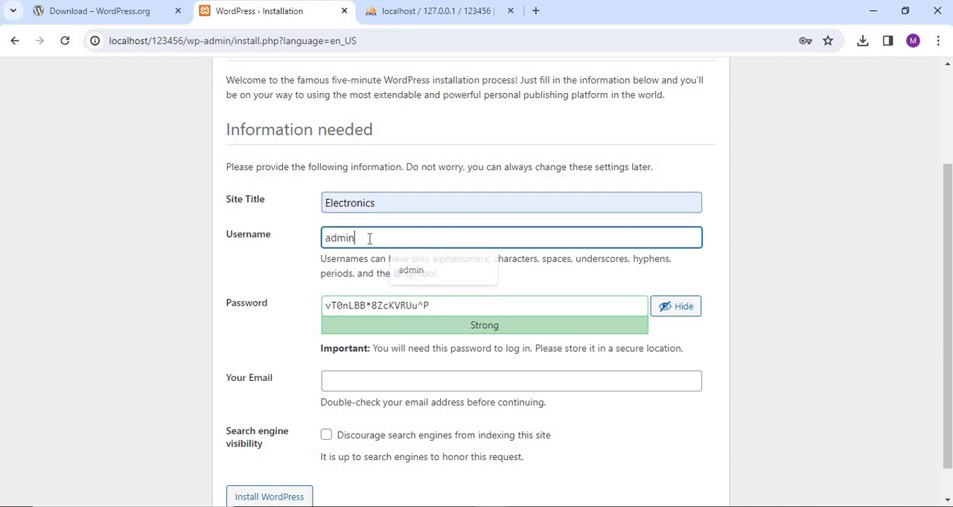
# Replace the suggested password with the chosen account password and confirm the use of a weak password.
pyautogui.press('Tab')
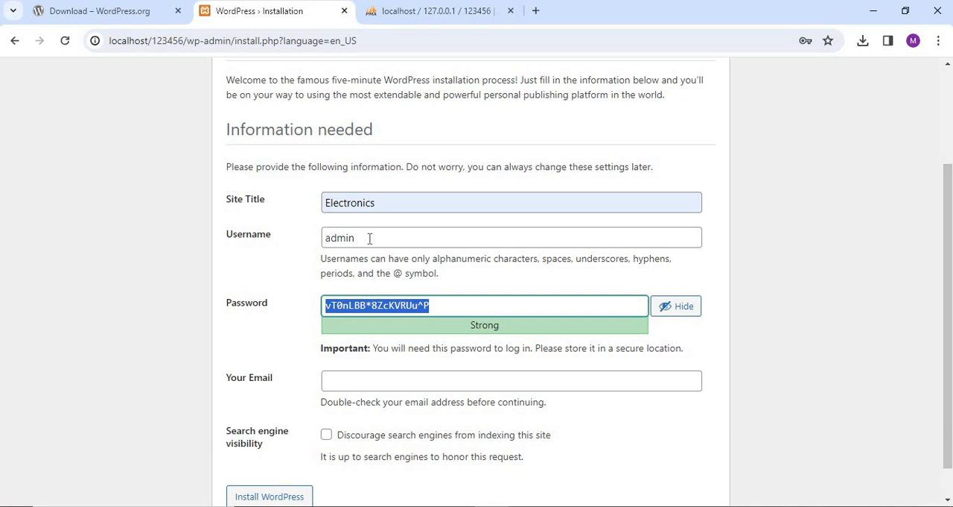
pyautogui.write('1234567')
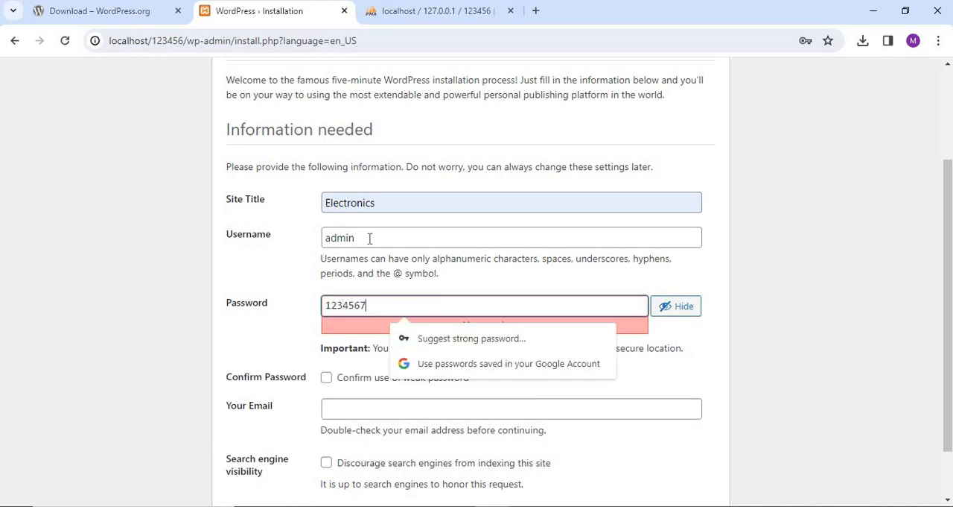
pyautogui.press('BackSpace')
pyautogui.press('BackSpace')
pyautogui.write('56')
pyautogui.press('Left')
pyautogui.press('BackSpace')
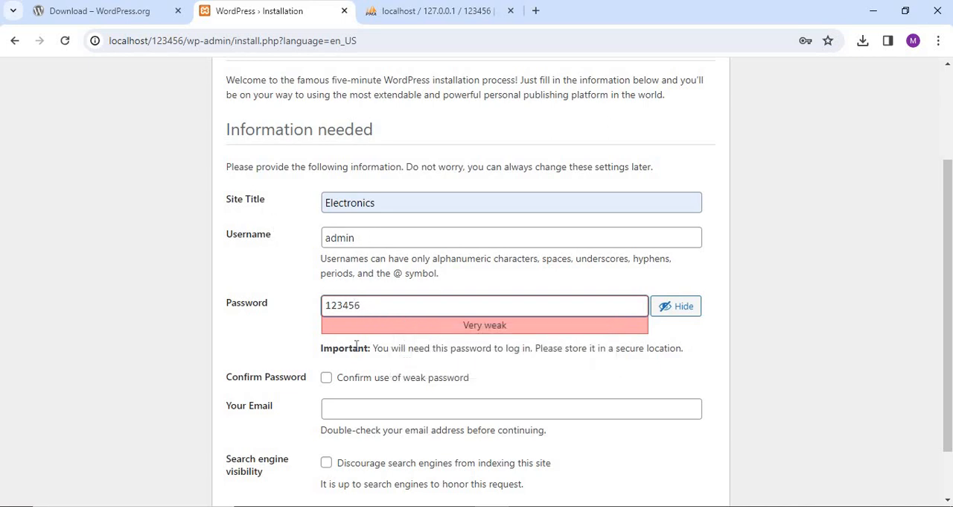
pyautogui.press('Left')
pyautogui.scroll(-1, 471, 322)
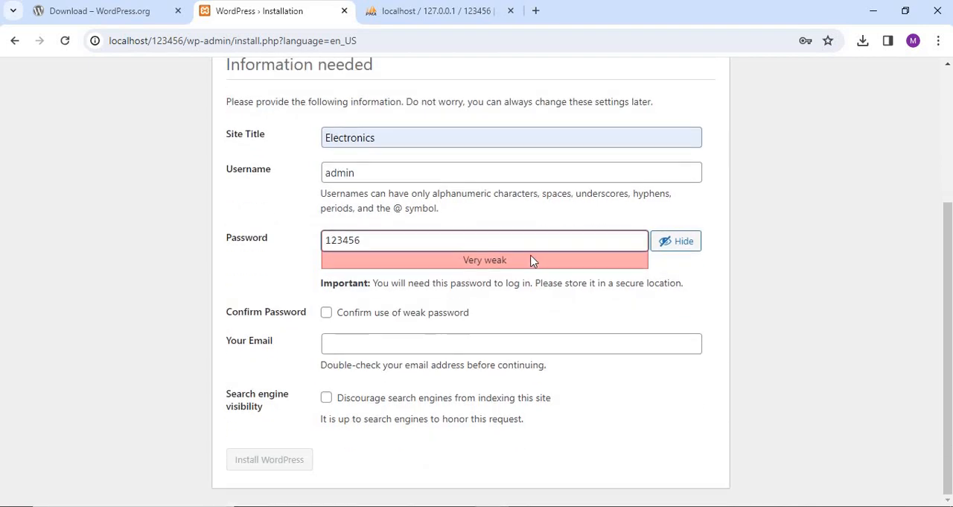
pyautogui.click(326, 312)
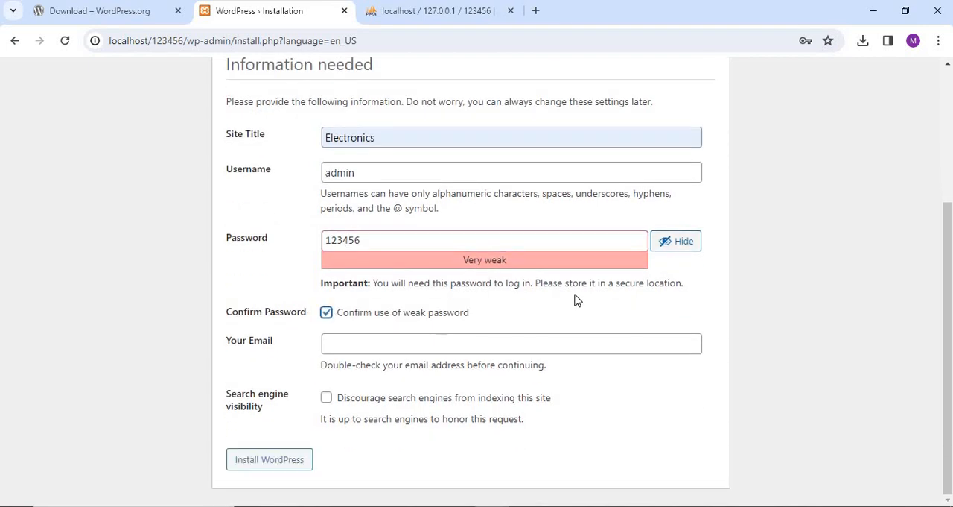
# Enter the administrator's e-mail address and install WordPress, declining to save the password in the browser.
pyautogui.click(356, 345)
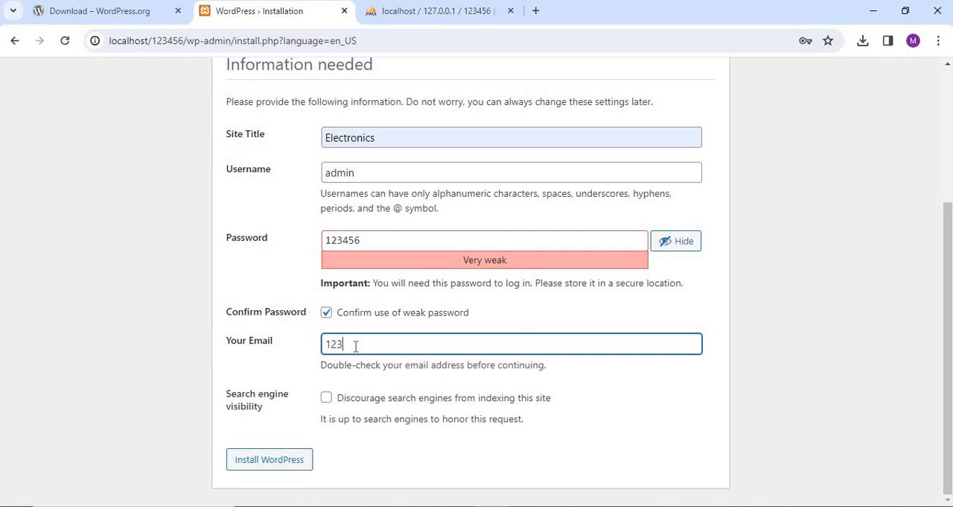
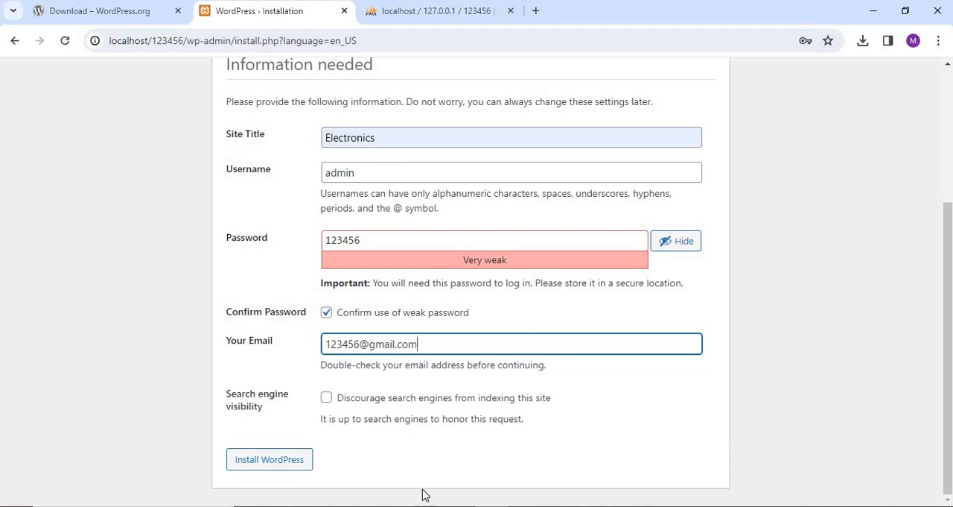
pyautogui.click(269, 460)
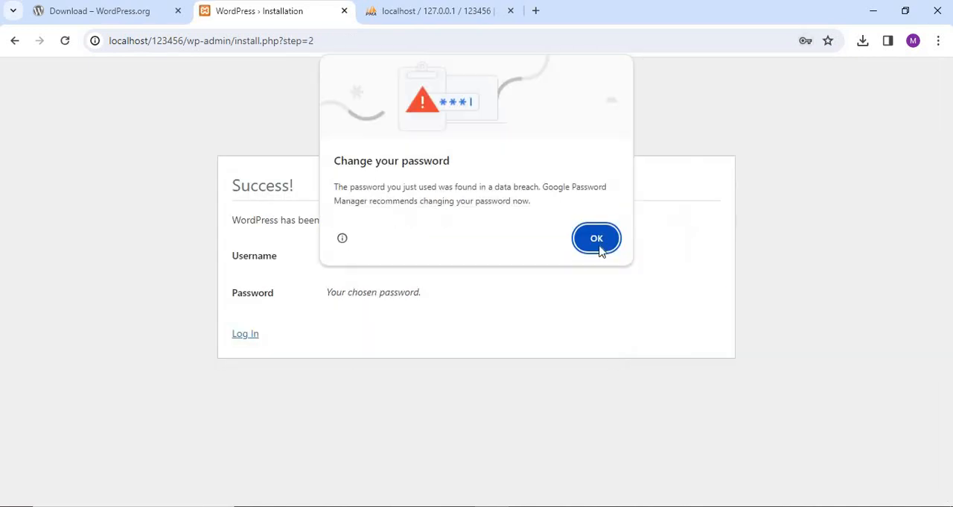
pyautogui.click(576, 243)
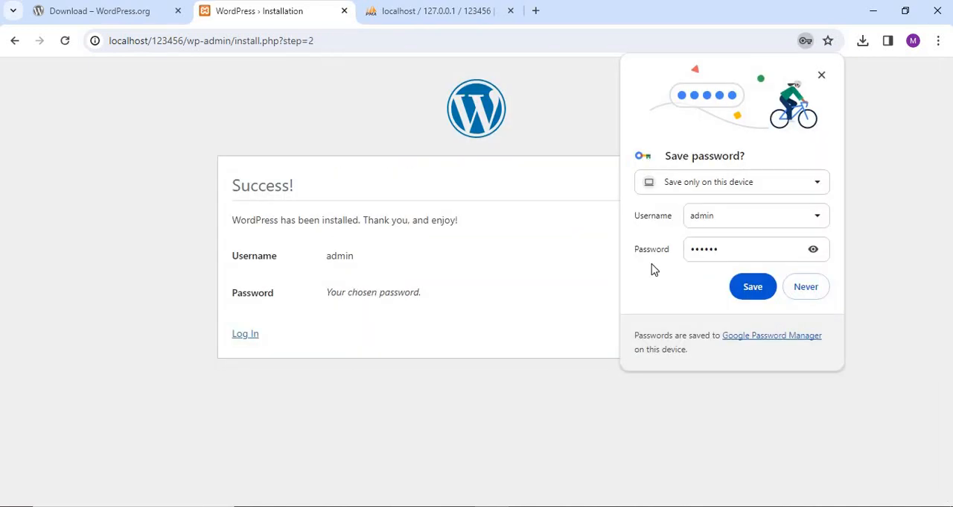
pyautogui.click(806, 288)
# Log in to the new WordPress site as admin with the account password and dismiss the password-change warning.
pyautogui.click(245, 334)
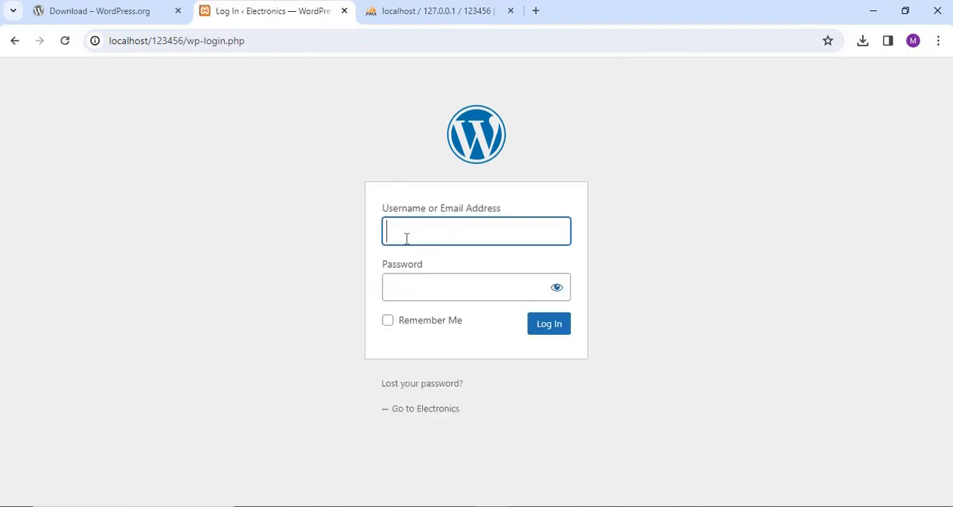
pyautogui.click(407, 237)
pyautogui.click(469, 266)
pyautogui.click(433, 295)
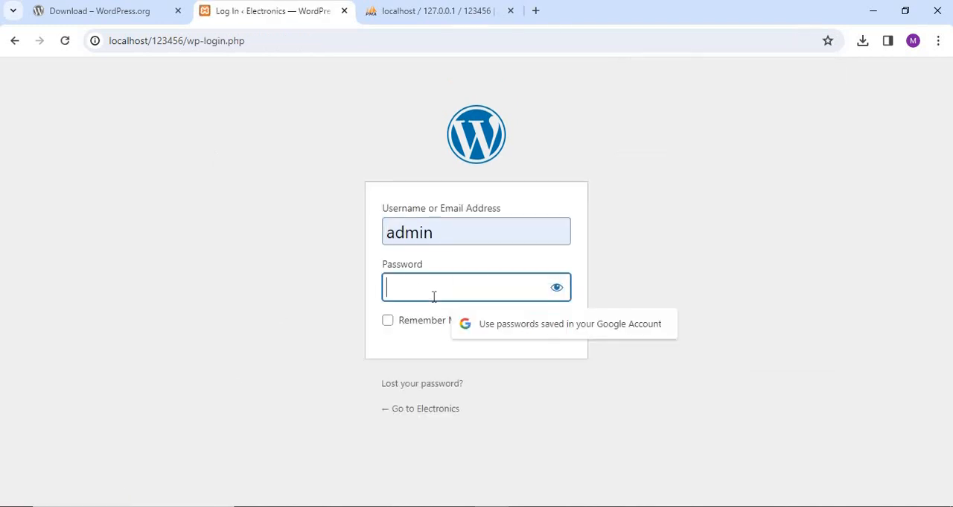
pyautogui.write('123456')
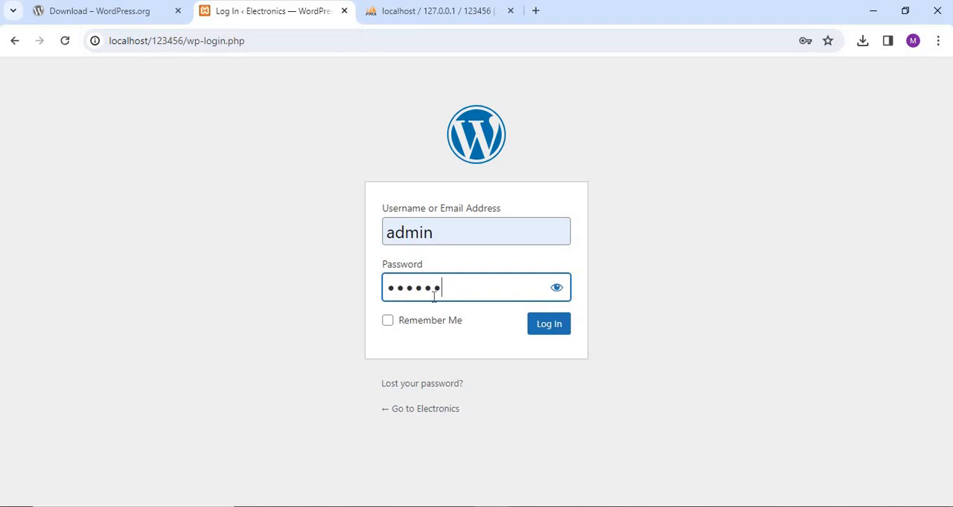
pyautogui.press('Return')
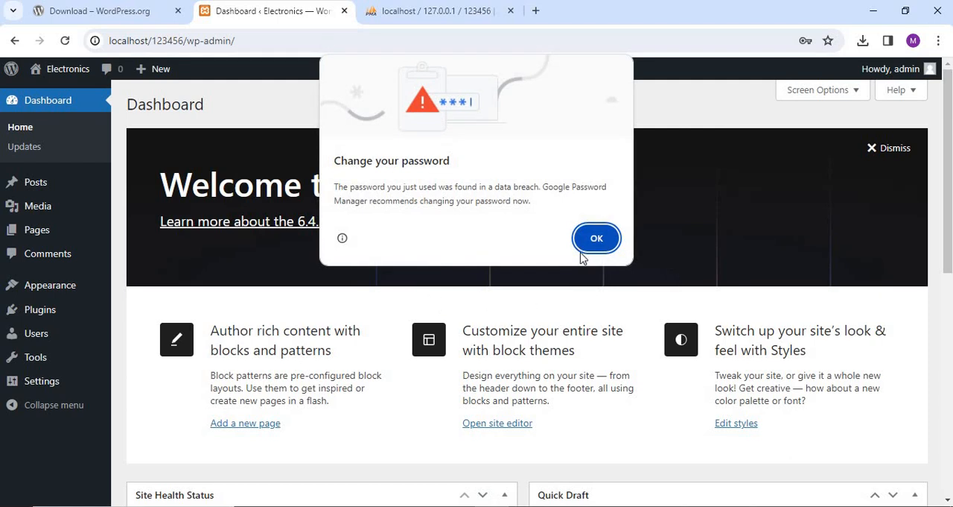
pyautogui.click(596, 238)
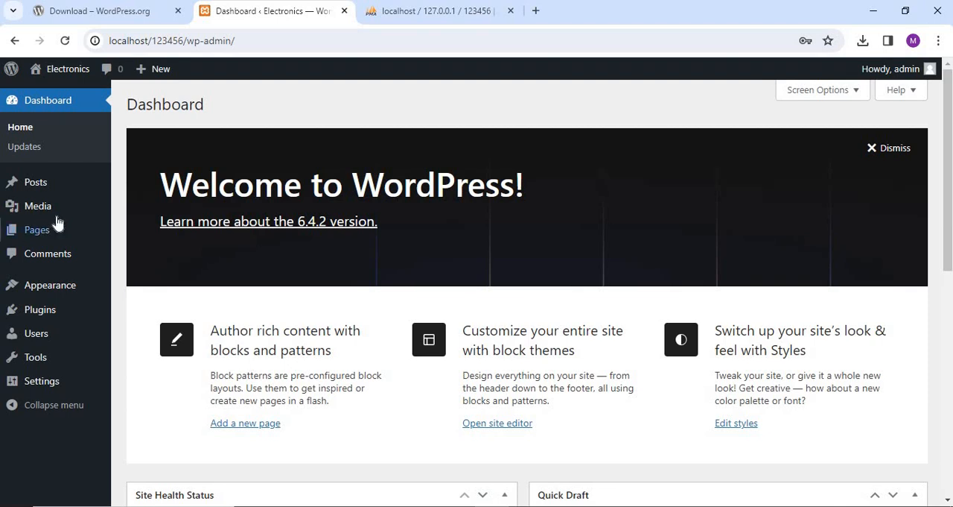
# Search the plugin directory for profile builder, and install and activate the User Profile Builder plugin by Cozmoslabs.
pyautogui.click(44, 313)
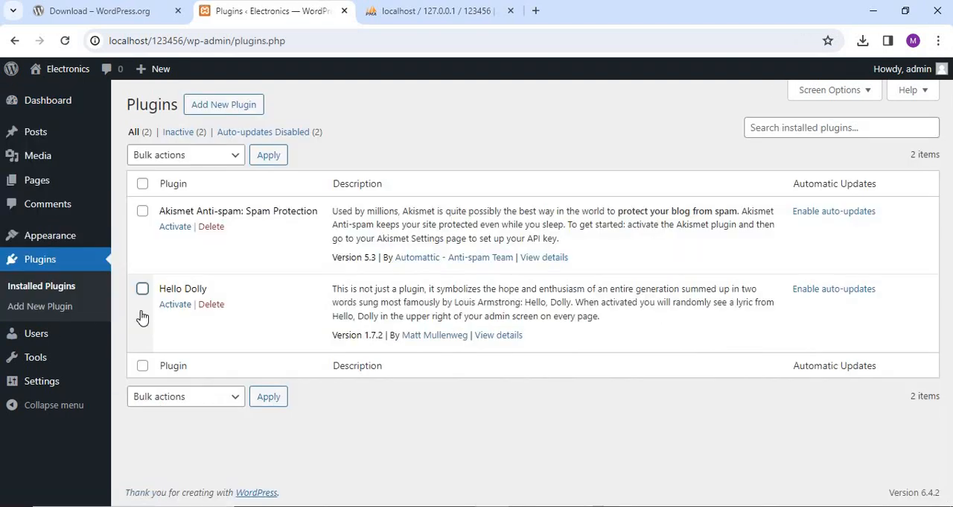
pyautogui.click(228, 111)
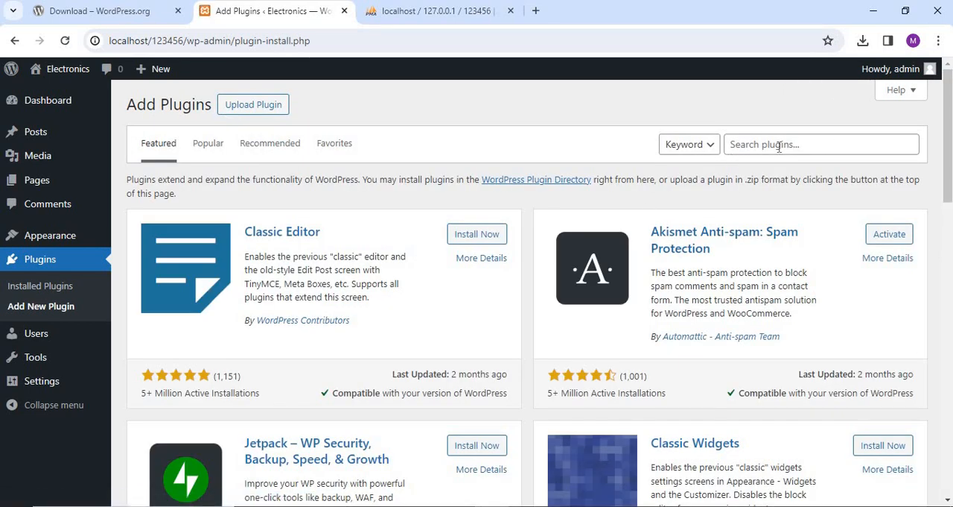
pyautogui.click(779, 146)
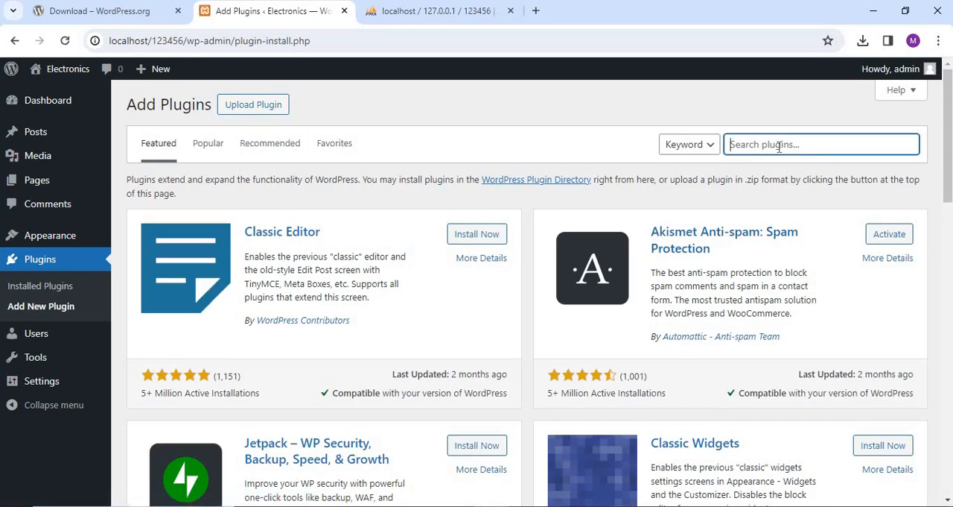
pyautogui.write('profile builder')
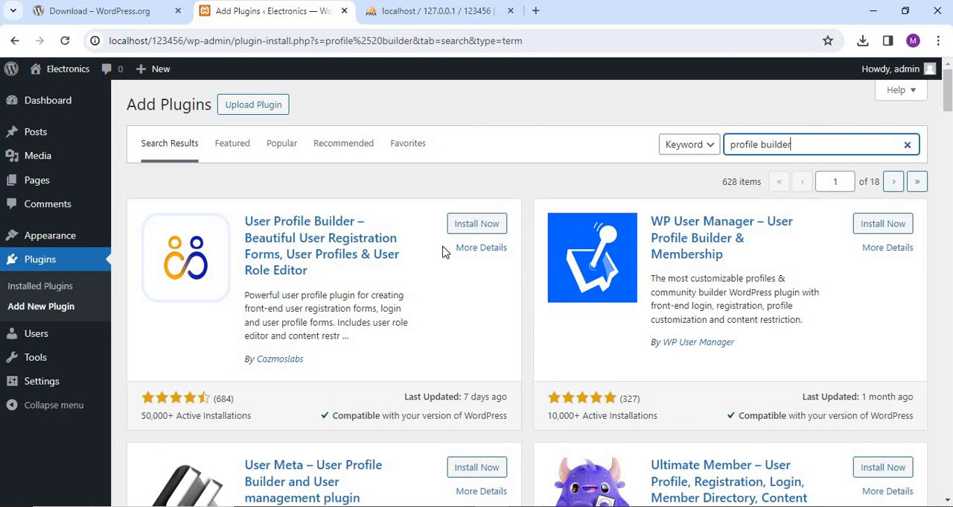
pyautogui.click(471, 231)
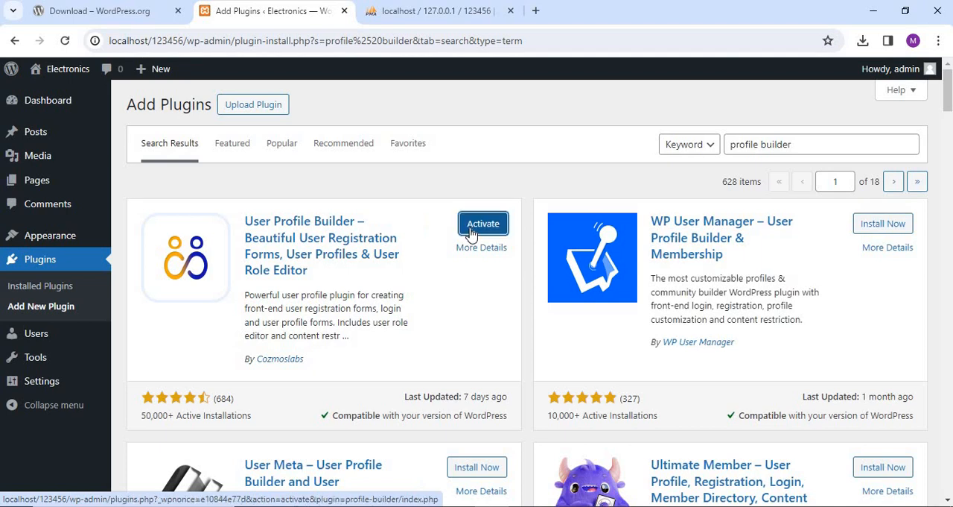
pyautogui.click(475, 229)
# Enable the Registration, Login, Edit Profile and Password Reset pages in the Profile Builder setup wizard and continue.
pyautogui.scroll(-2, 475, 229)
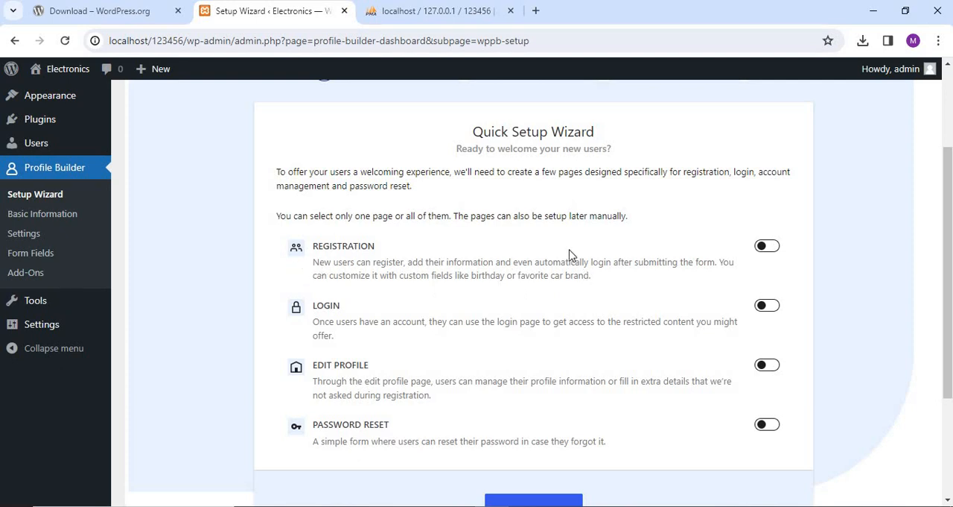
pyautogui.click(773, 250)
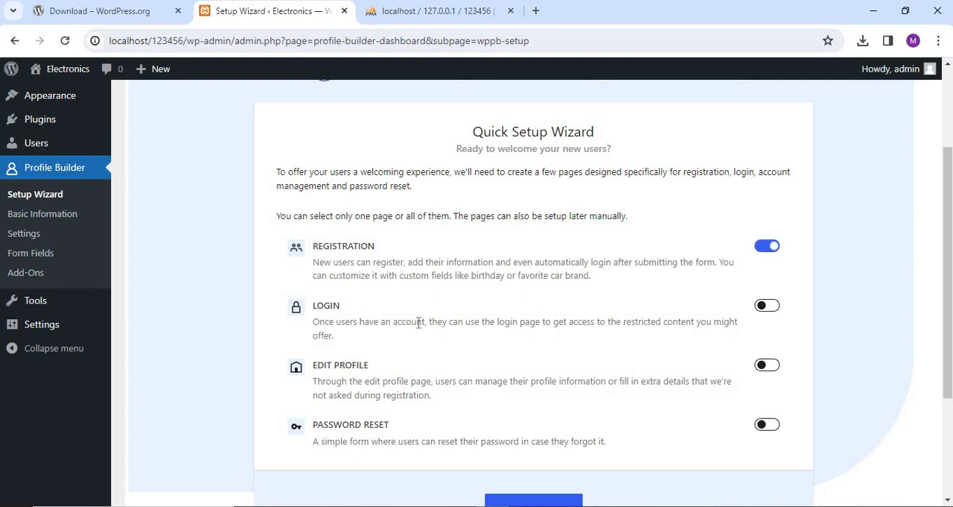
pyautogui.click(772, 308)
pyautogui.click(774, 369)
pyautogui.click(773, 426)
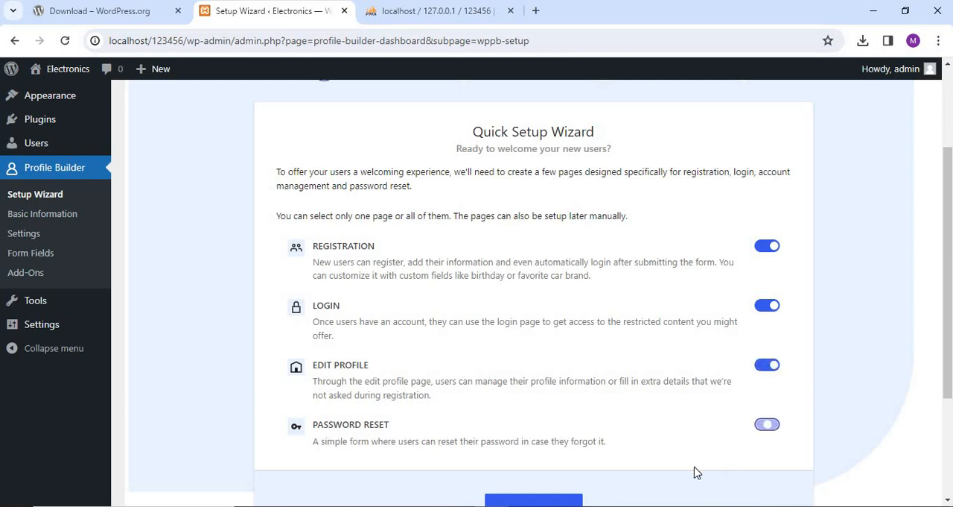
pyautogui.scroll(-1, 694, 273)
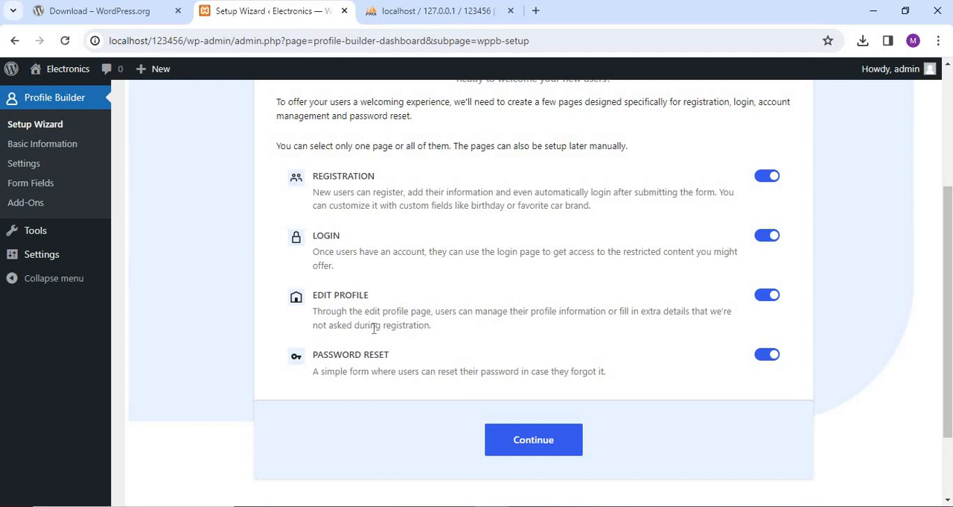
pyautogui.click(528, 445)
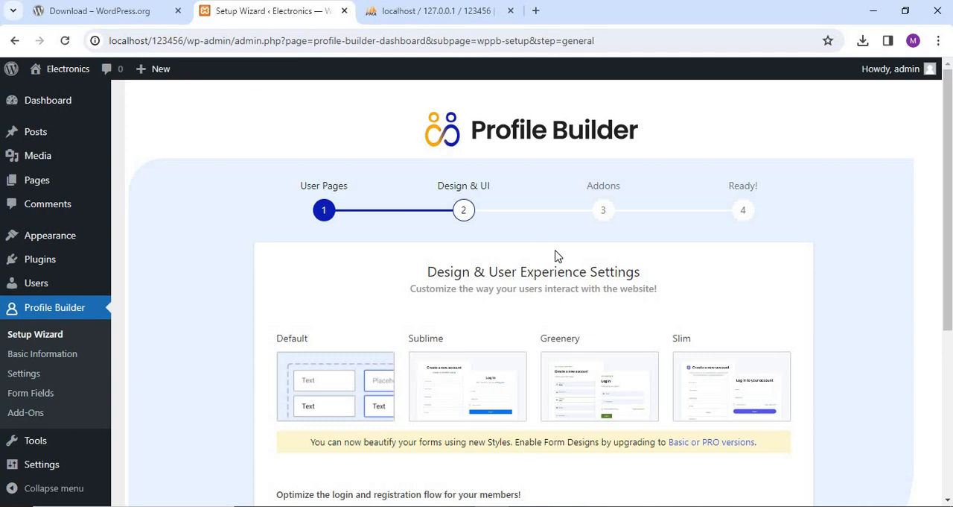
# Turn on automatic login after registration in the wizard's design and user experience settings and continue.
pyautogui.scroll(-3, 555, 252)
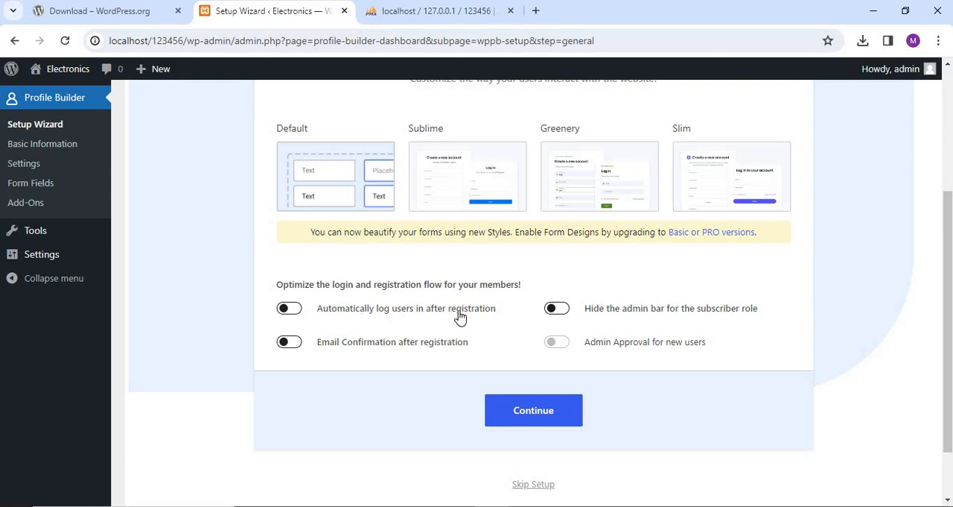
pyautogui.click(295, 312)
pyautogui.click(542, 417)
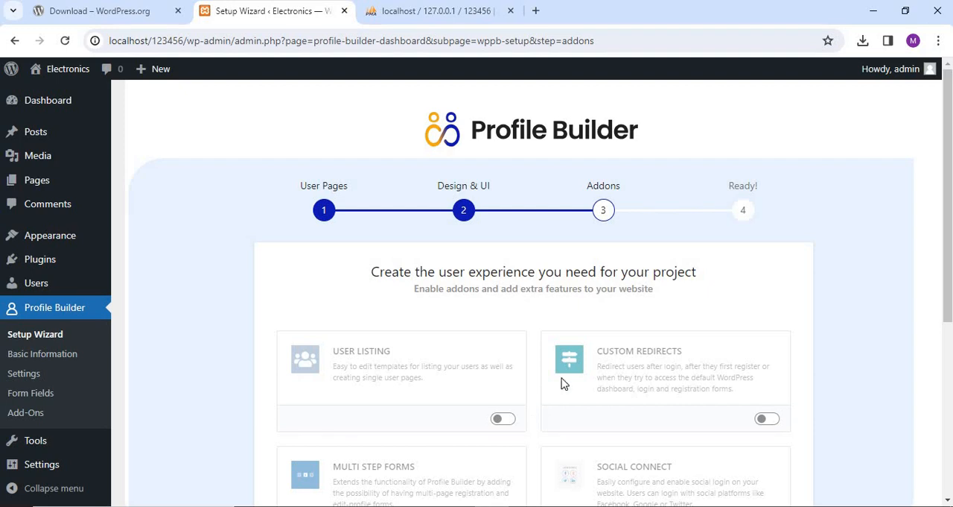
# Review the add-ons offered by the setup wizard and continue without enabling any of them.
pyautogui.scroll(-2, 617, 345)
pyautogui.scroll(2, 617, 345)
pyautogui.scroll(-4, 669, 291)
pyautogui.scroll(1, 668, 291)
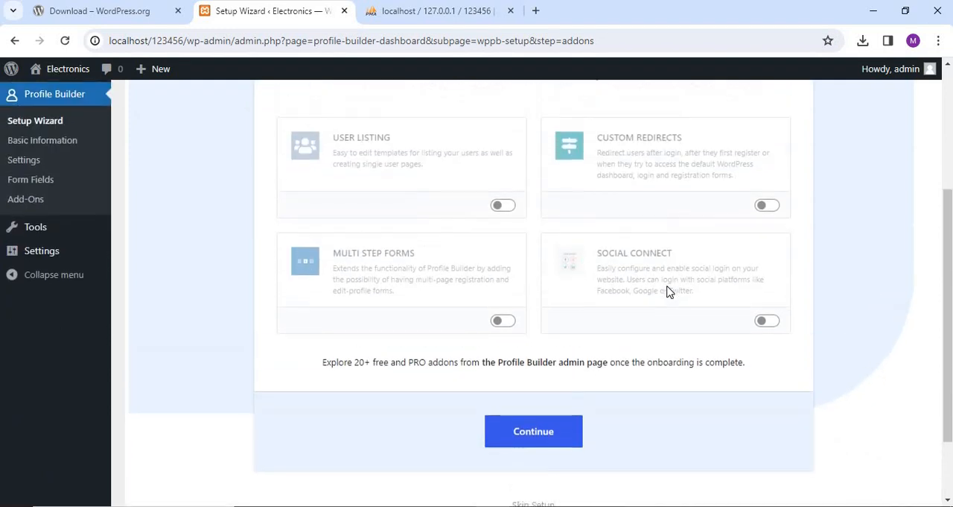
pyautogui.scroll(-1, 758, 400)
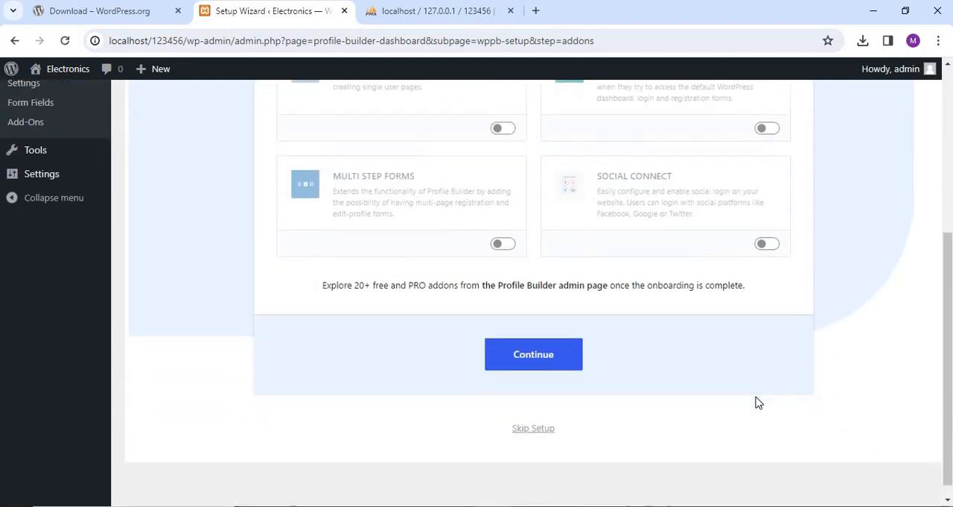
pyautogui.scroll(3, 760, 400)
pyautogui.scroll(-3, 758, 400)
pyautogui.click(528, 350)
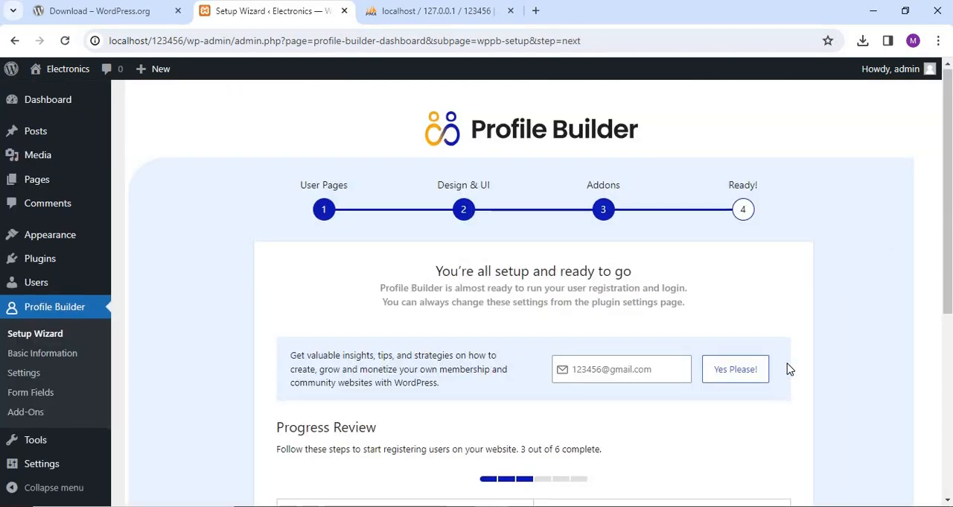
# Finish the setup wizard and continue to the Profile Builder dashboard without subscribing to the tips e-mails.
pyautogui.scroll(-3, 790, 370)
pyautogui.scroll(-1, 787, 368)
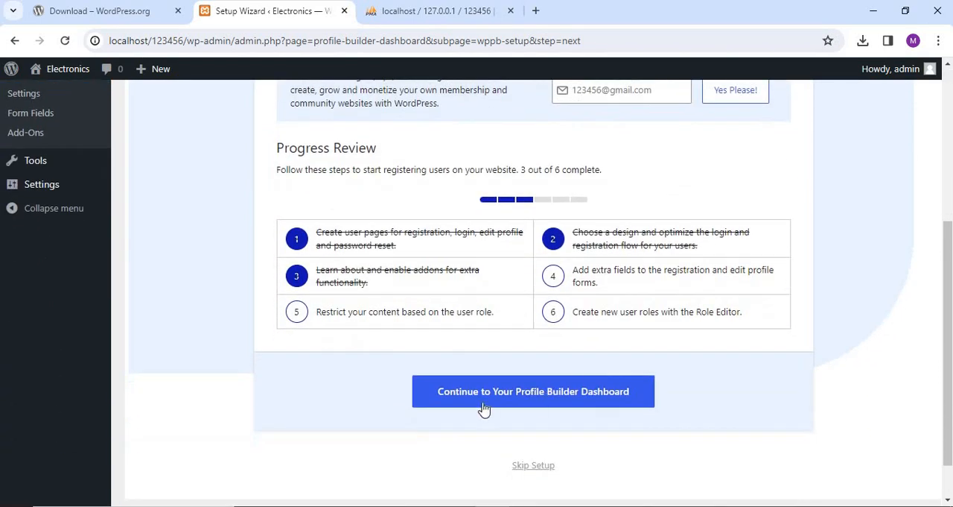
pyautogui.click(563, 403)
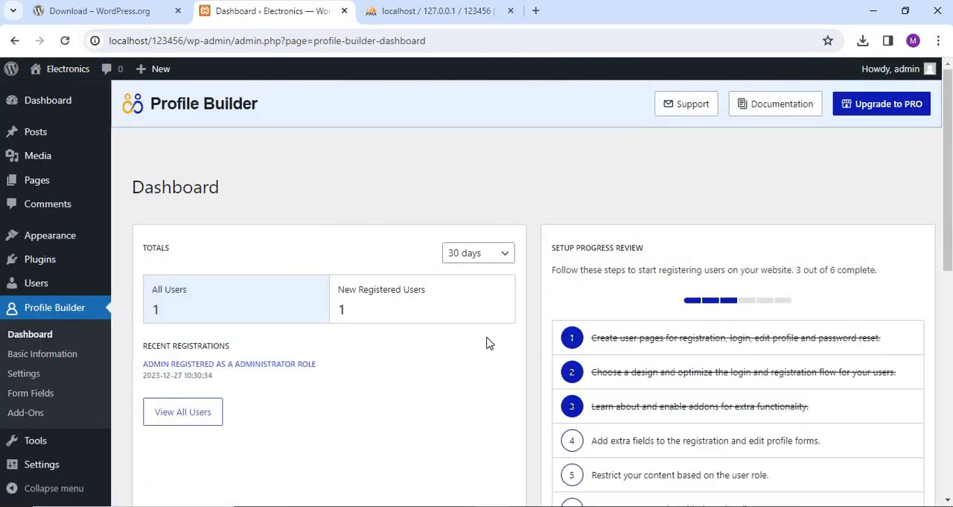
# Review the Profile Builder dashboard and copy the register, login, edit profile and restrict content shortcodes one after another.
pyautogui.scroll(-1, 489, 344)
pyautogui.scroll(1, 488, 343)
pyautogui.scroll(-2, 774, 198)
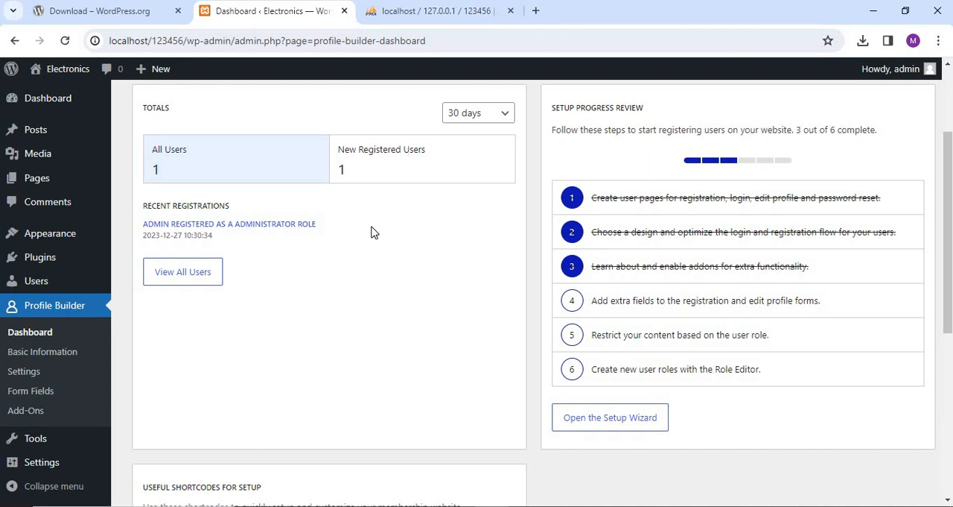
pyautogui.scroll(-5, 380, 283)
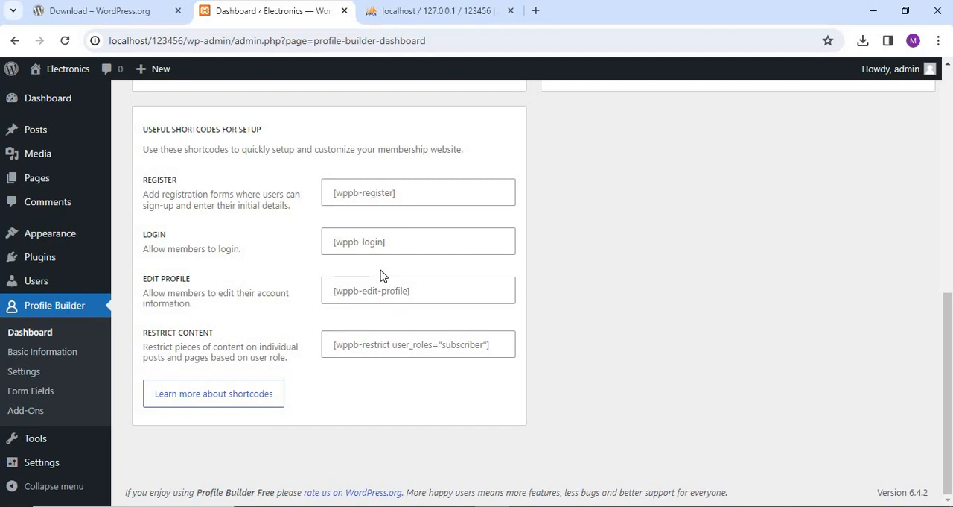
pyautogui.scroll(1, 368, 292)
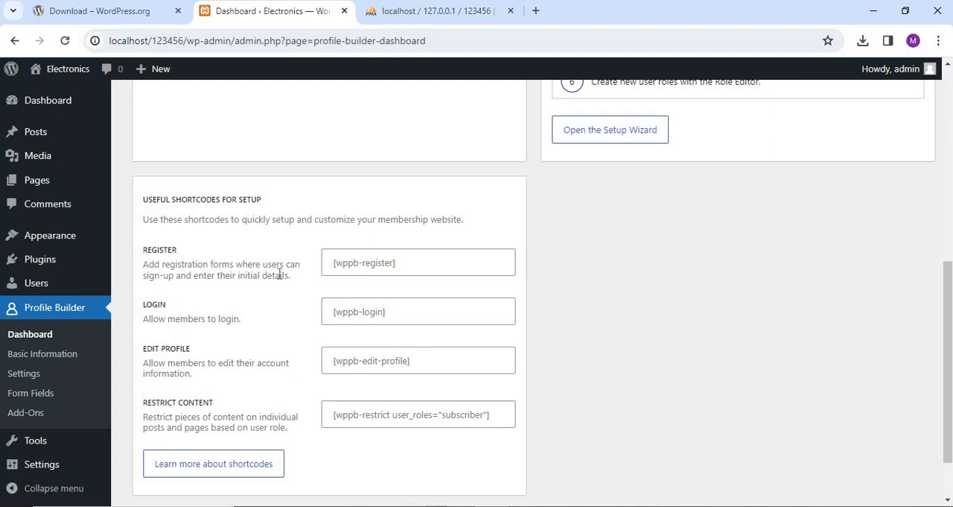
pyautogui.click(403, 269)
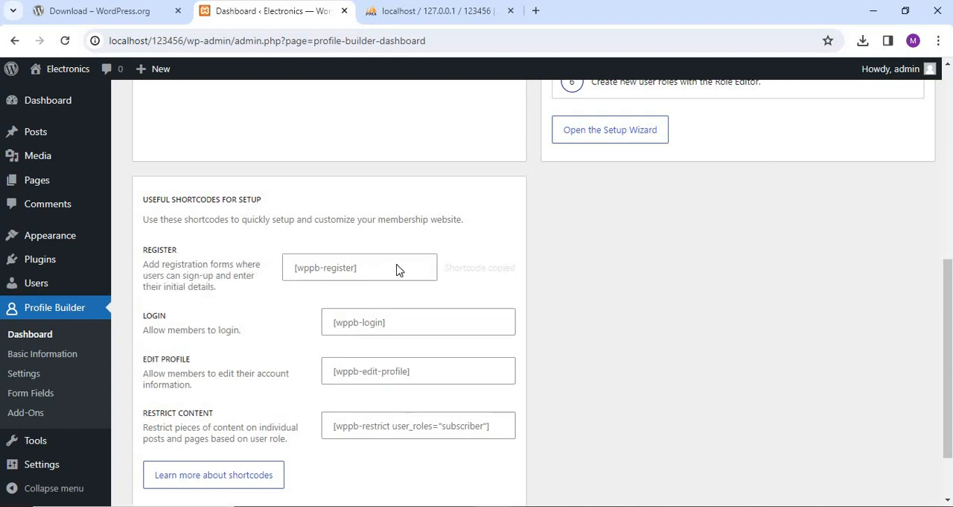
pyautogui.click(395, 332)
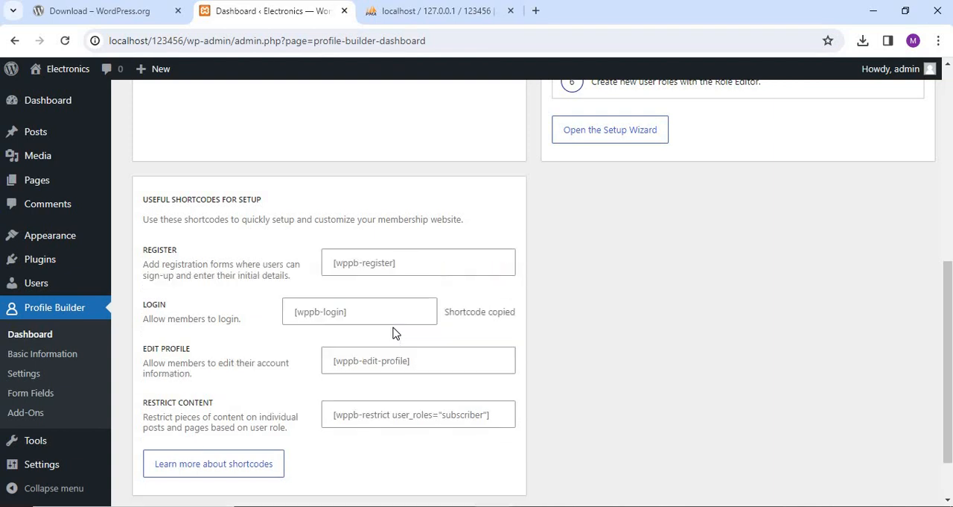
pyautogui.click(414, 363)
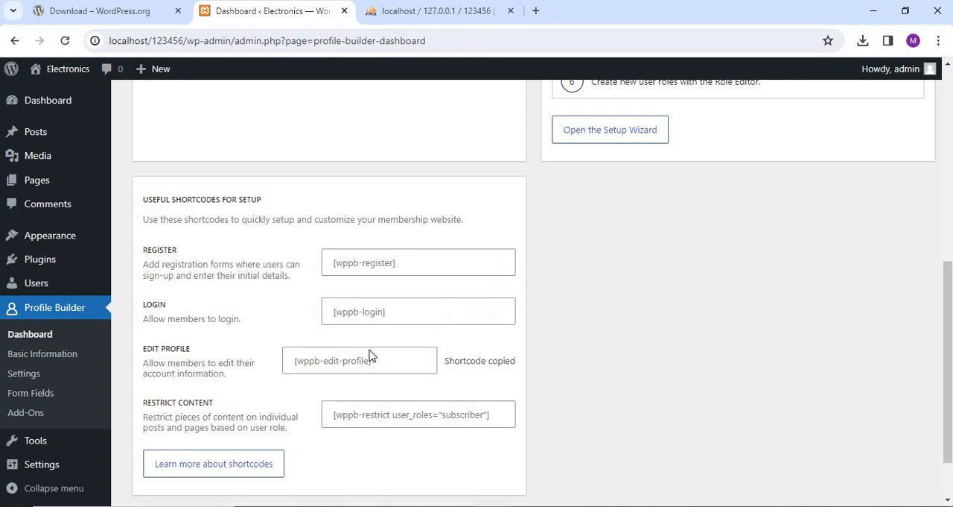
pyautogui.click(389, 417)
pyautogui.scroll(-1, 479, 292)
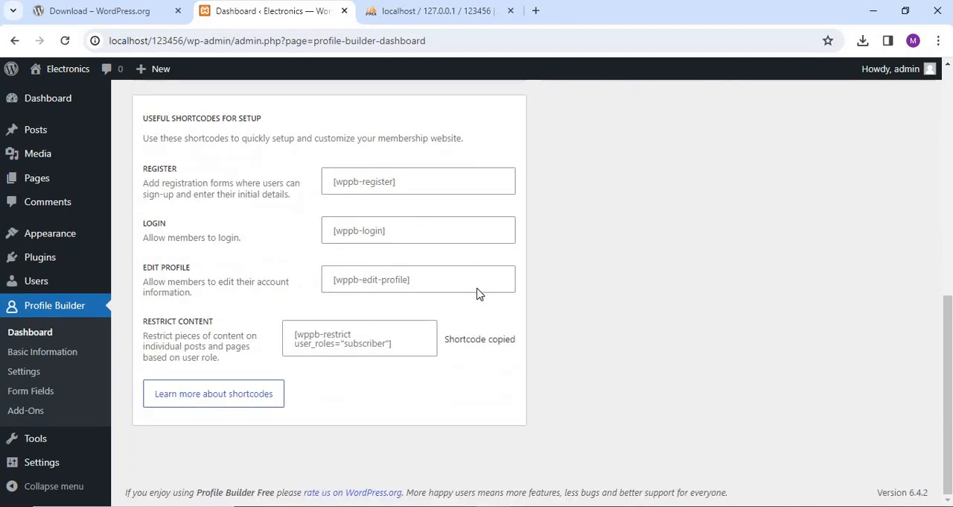
pyautogui.scroll(7, 479, 292)
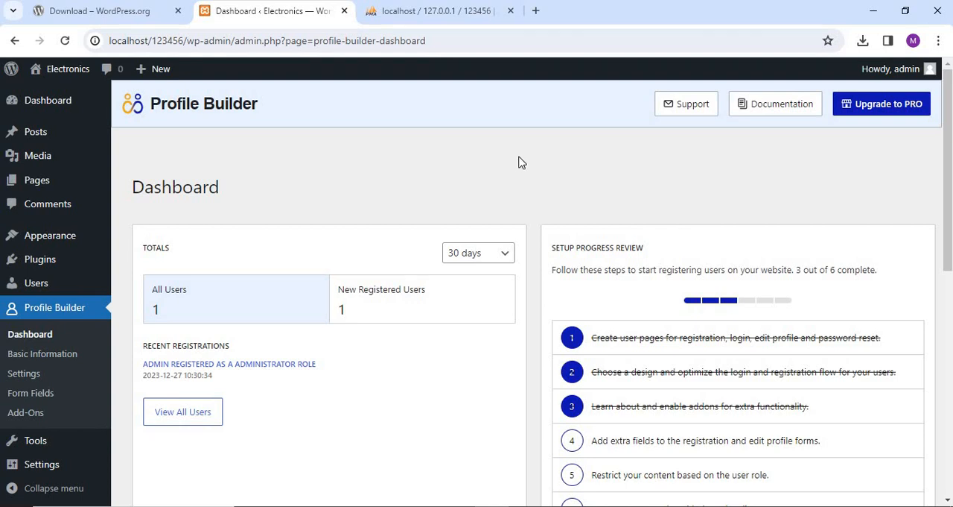
# Open the site's front end at localhost/123456 in a new browser tab.
pyautogui.click(535, 11)
pyautogui.click(337, 39)
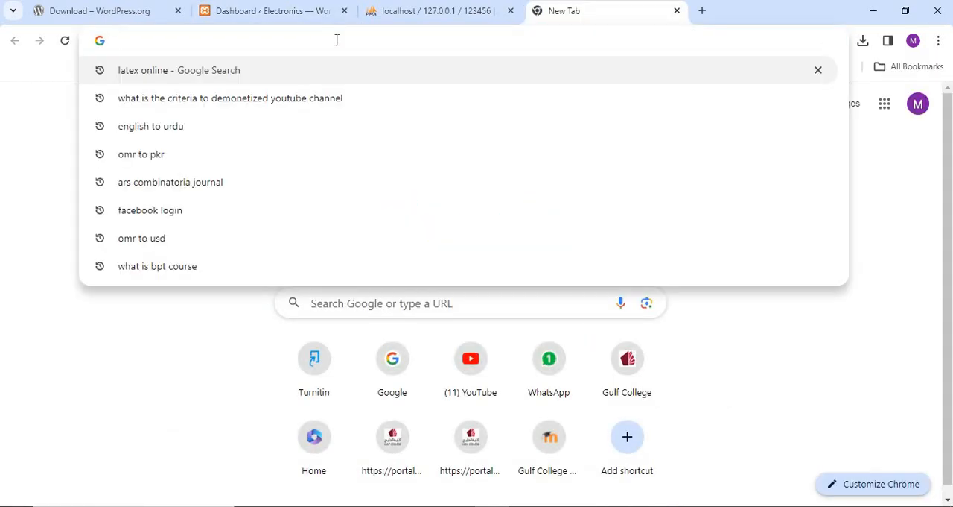
pyautogui.write('loca')
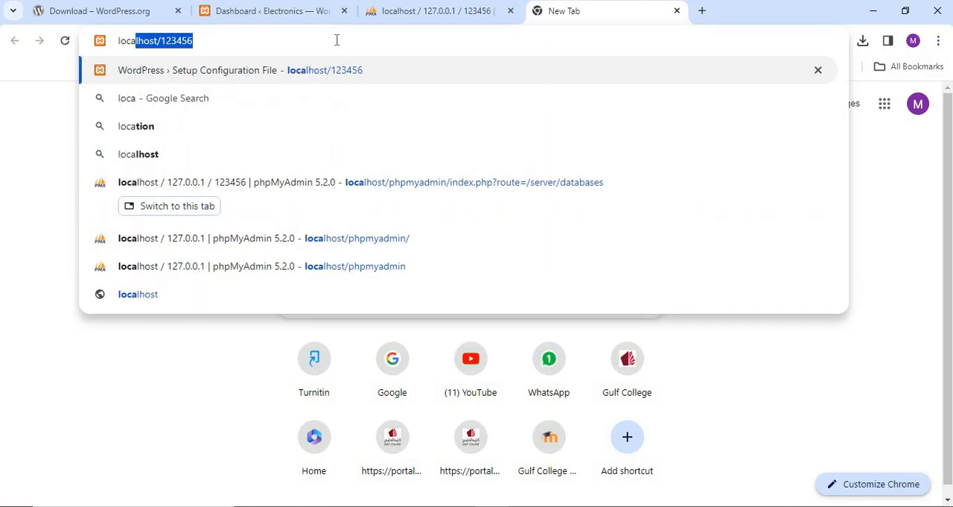
pyautogui.press('Return')
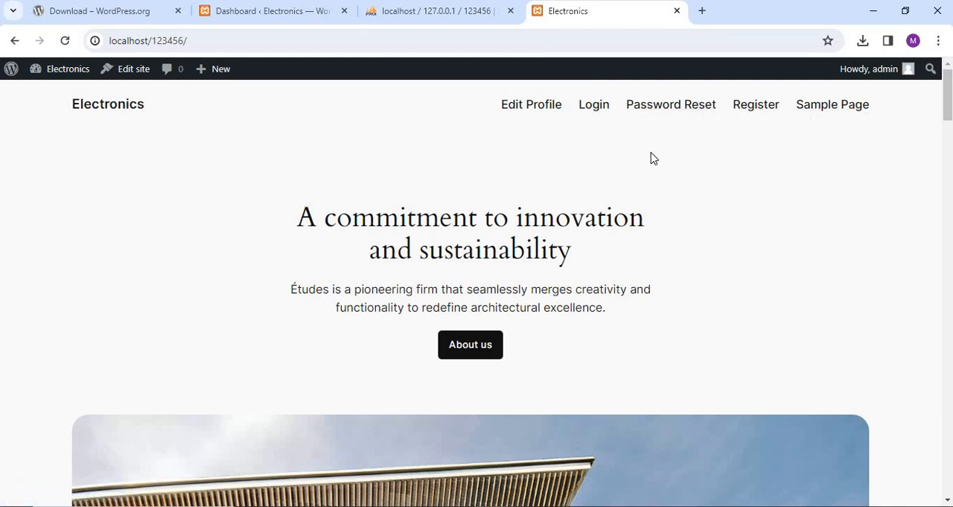
# Open the site's Login page and log out of the admin account.
pyautogui.click(593, 110)
pyautogui.scroll(-3, 624, 190)
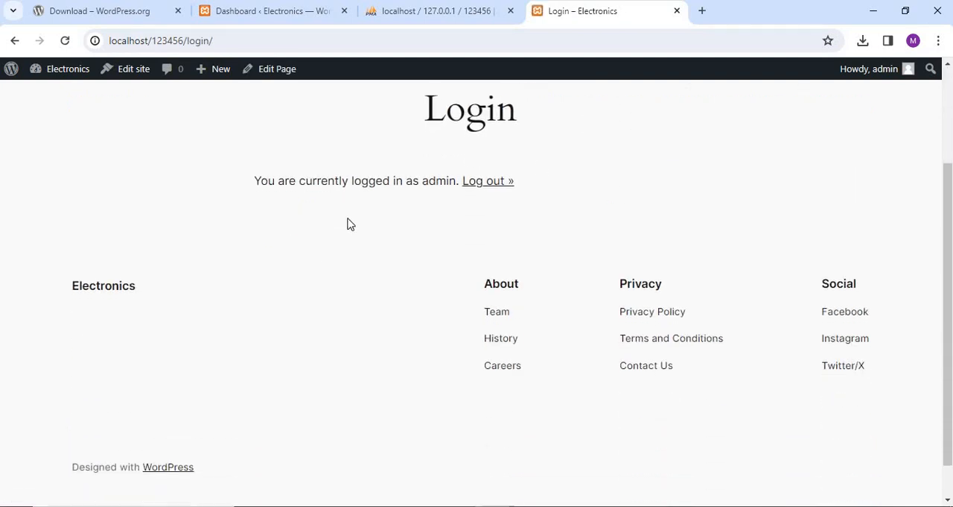
pyautogui.scroll(2, 500, 210)
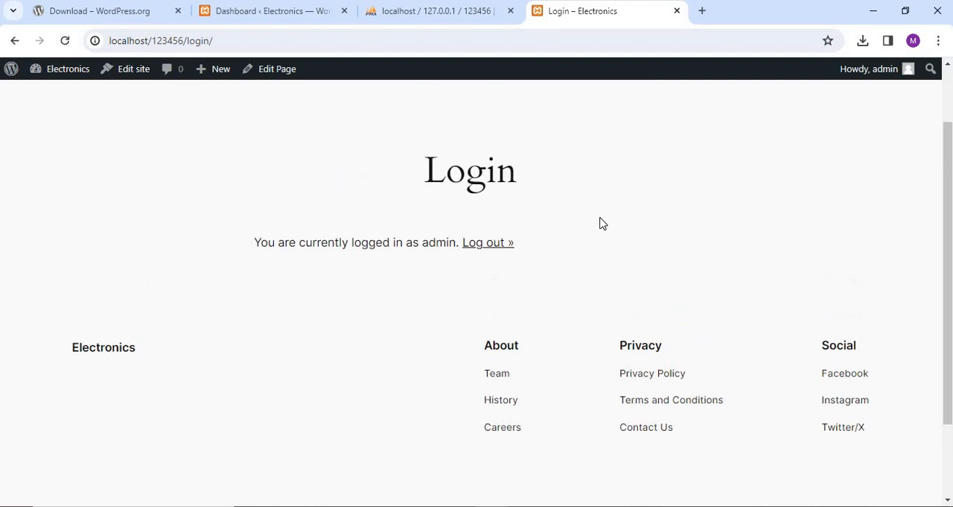
pyautogui.click(489, 254)
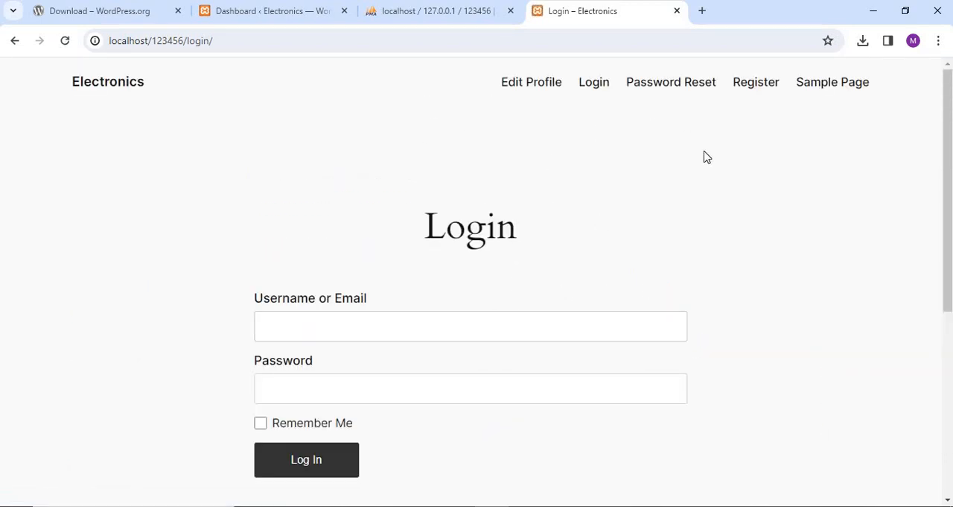
# Open the site's Register page and enter username abc, first name abc, last name xyz and nickname abv.
pyautogui.click(749, 90)
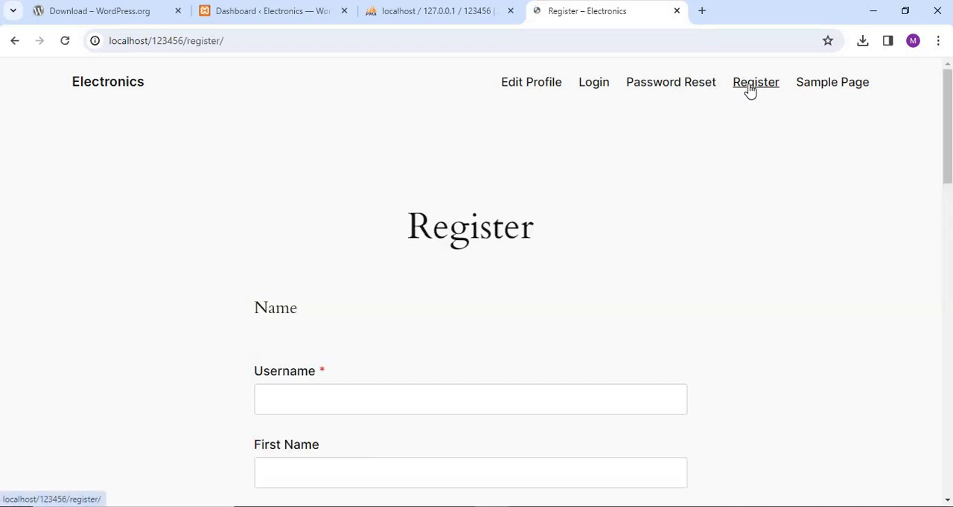
pyautogui.scroll(-2, 415, 328)
pyautogui.click(282, 259)
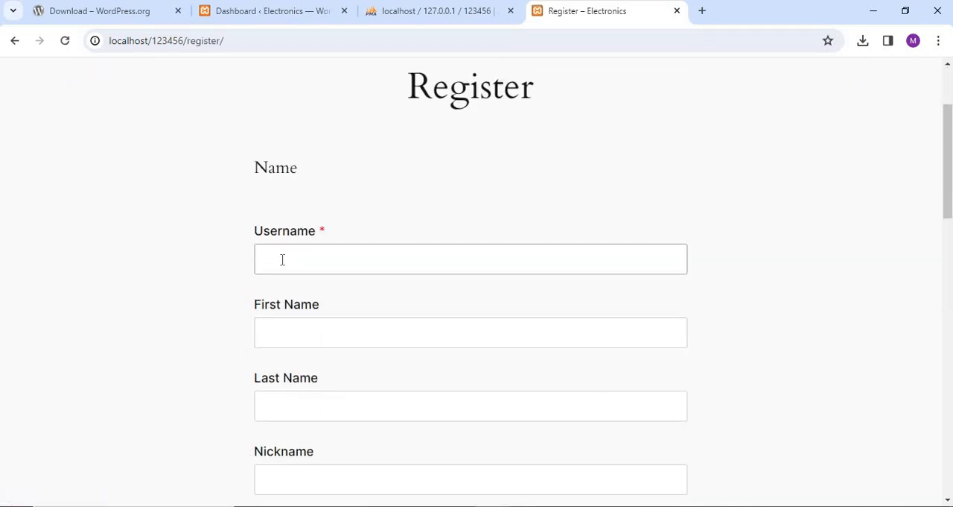
pyautogui.write('abc')
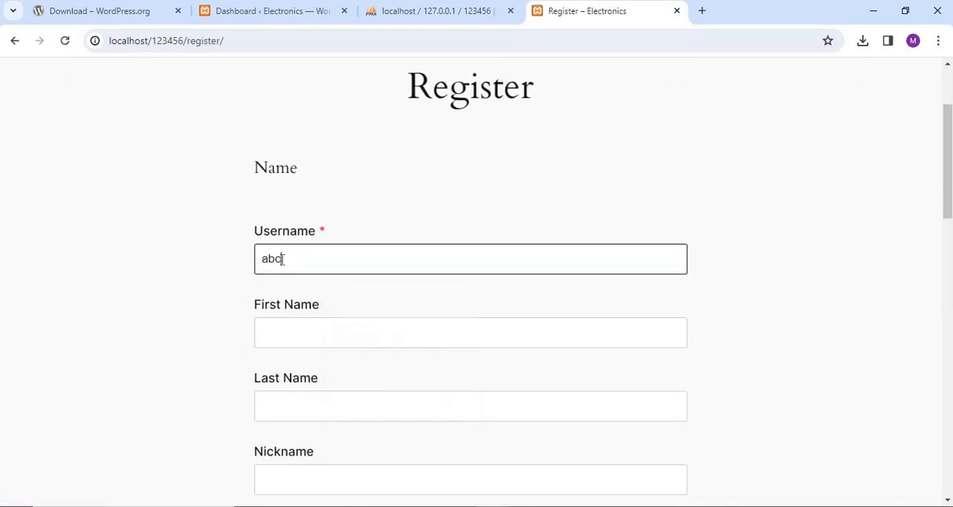
pyautogui.click(282, 330)
pyautogui.write('abc')
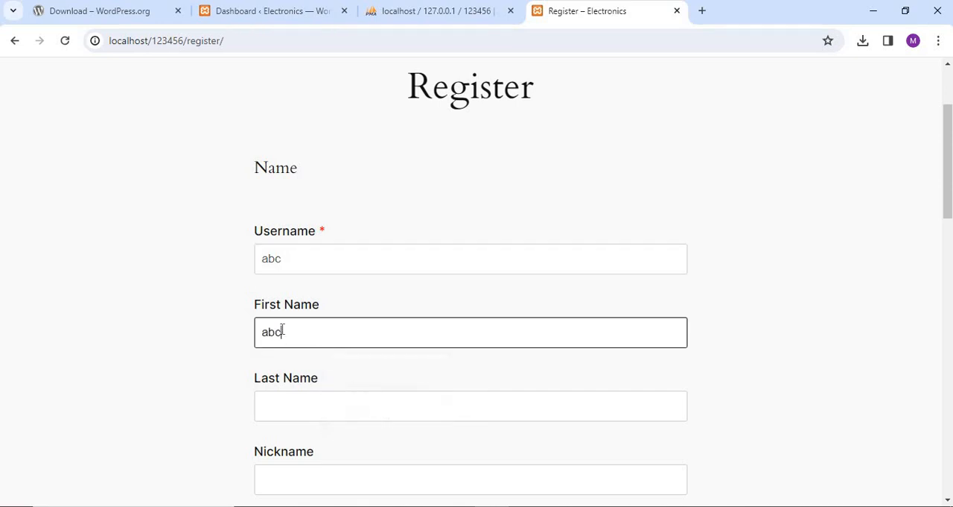
pyautogui.click(304, 416)
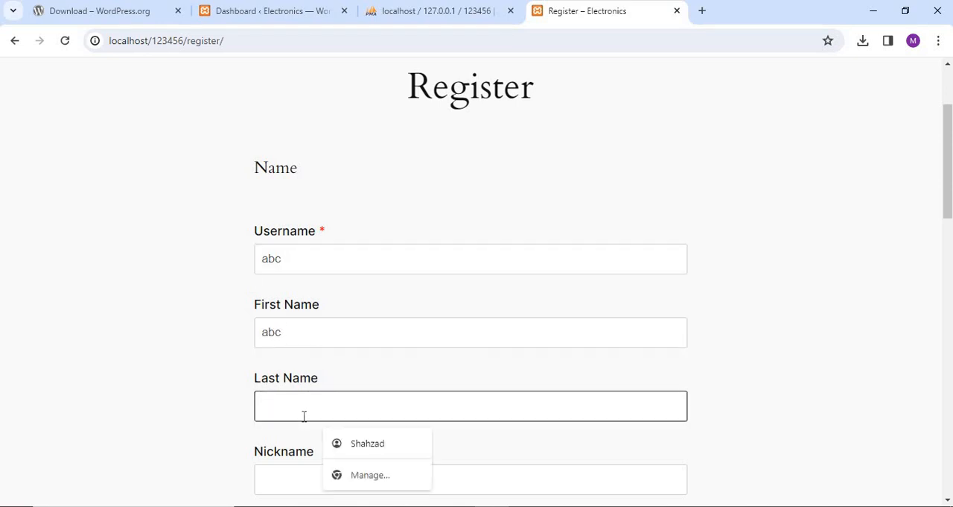
pyautogui.write('xyz')
pyautogui.scroll(-2, 365, 355)
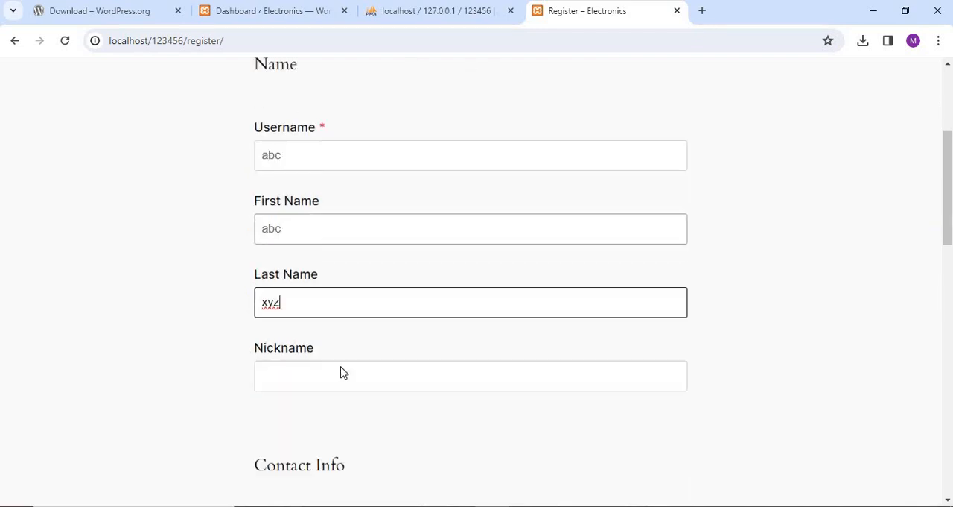
pyautogui.click(336, 342)
pyautogui.write('abv')
pyautogui.scroll(-2, 343, 341)
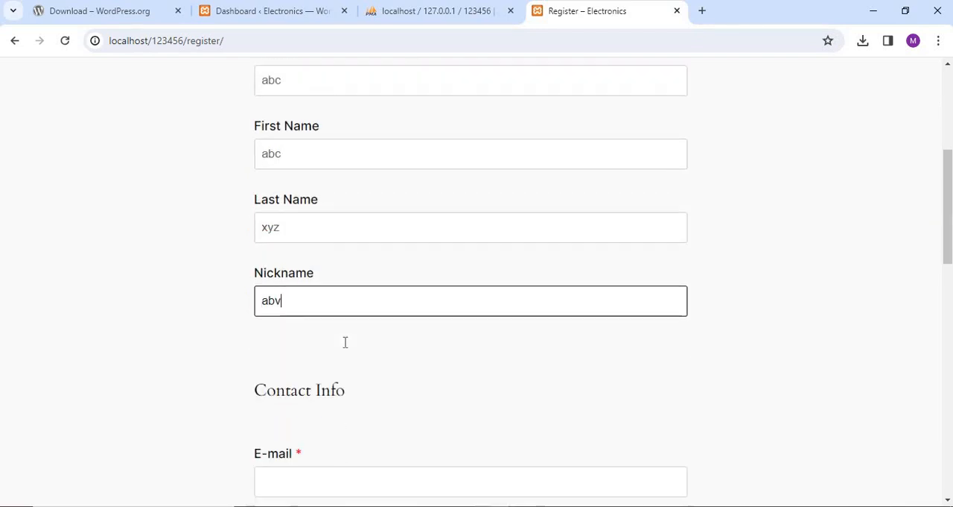
# Fill in the new user's e-mail address under the registration form's Contact Info.
pyautogui.click(309, 384)
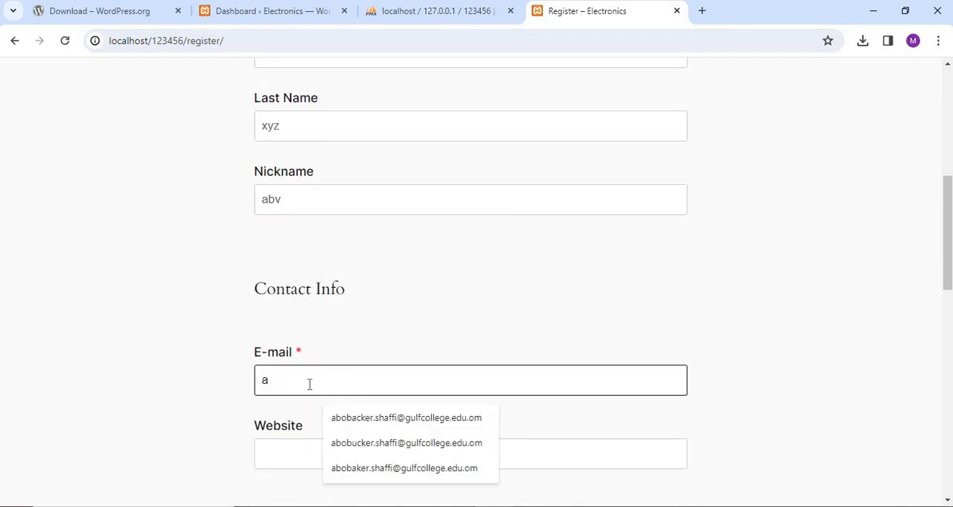
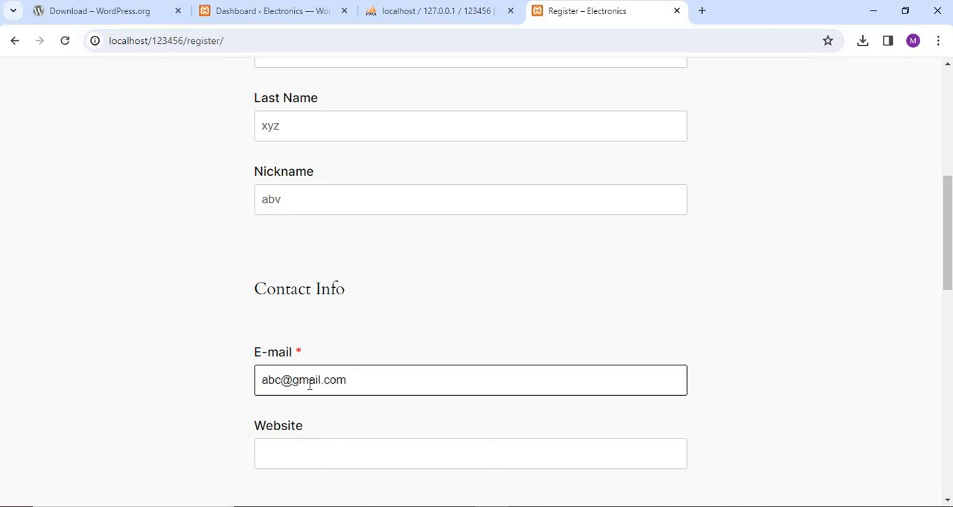
# Enter the new account's password in both password fields, leaving website and biographical info blank, and submit the registration.
pyautogui.scroll(-3, 403, 445)
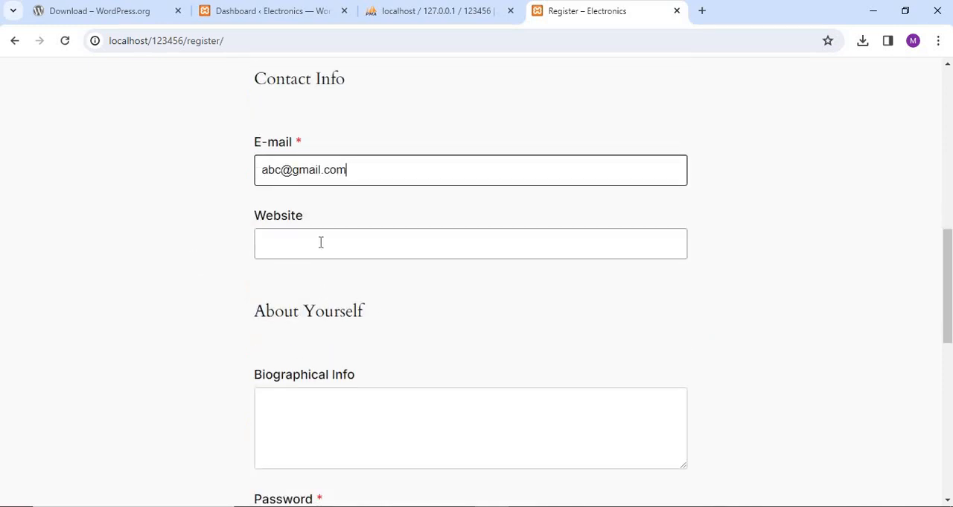
pyautogui.scroll(-2, 353, 258)
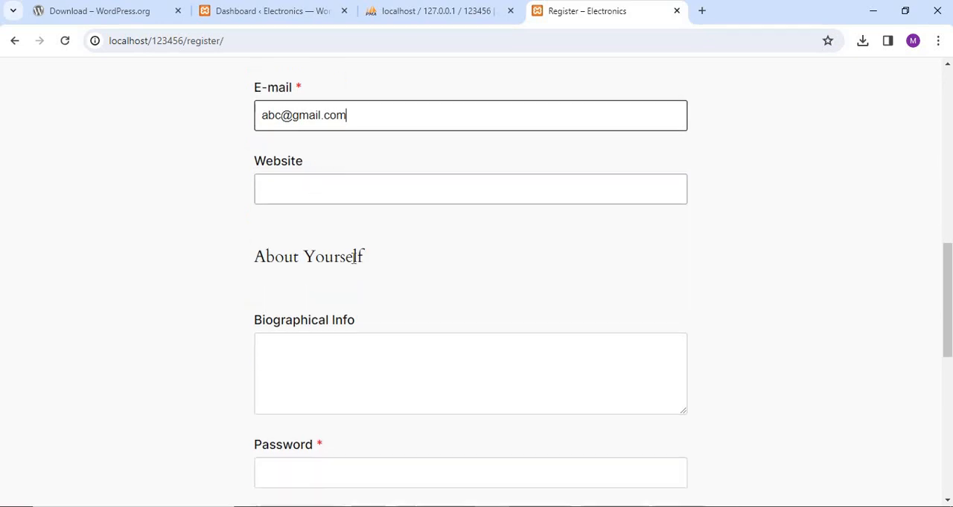
pyautogui.scroll(-1, 365, 324)
pyautogui.click(316, 317)
pyautogui.write('a')
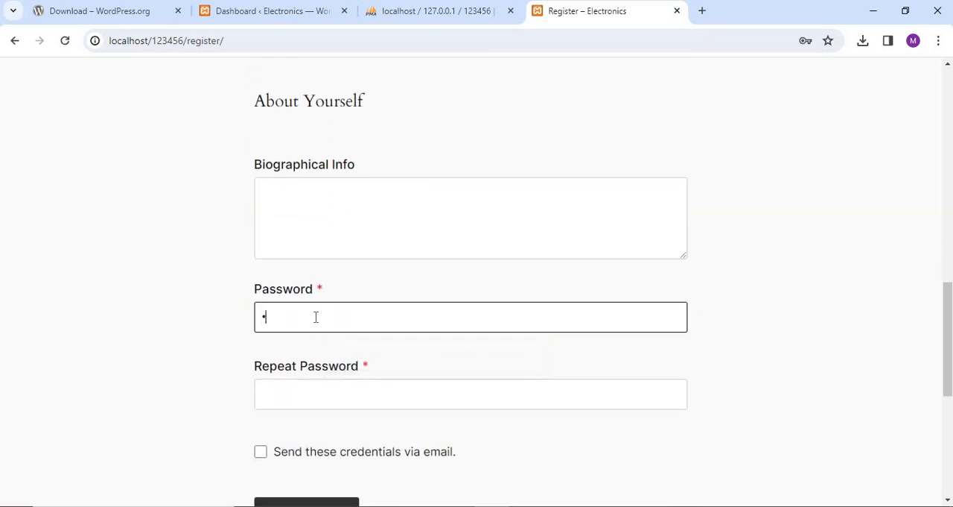
pyautogui.click(325, 393)
pyautogui.write('a')
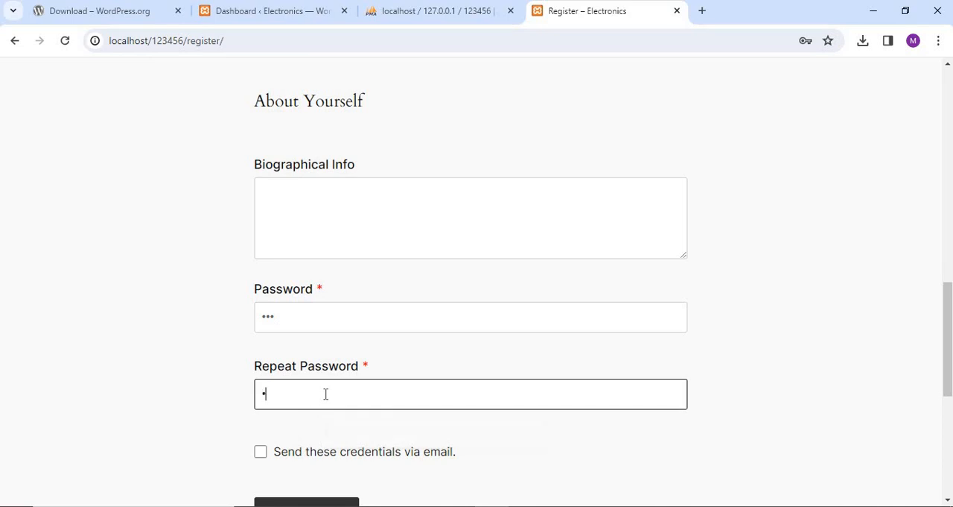
pyautogui.scroll(-3, 381, 376)
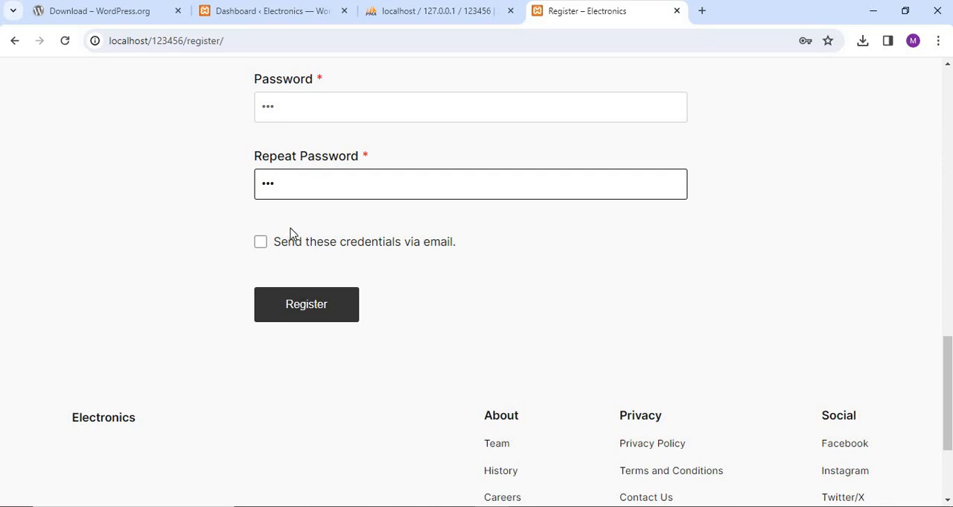
pyautogui.click(316, 310)
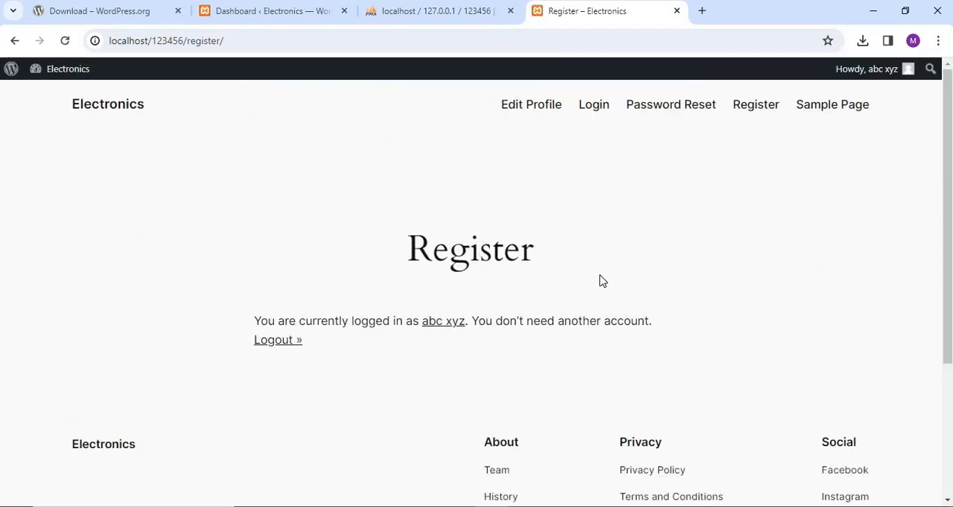
# Check the Register page as the newly registered user and log out of that account.
pyautogui.scroll(-2, 602, 280)
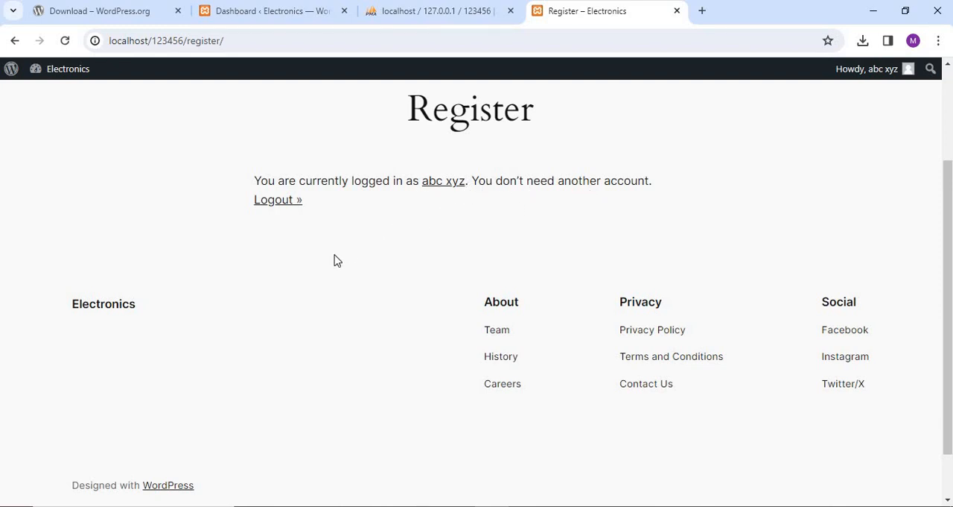
pyautogui.scroll(2, 475, 252)
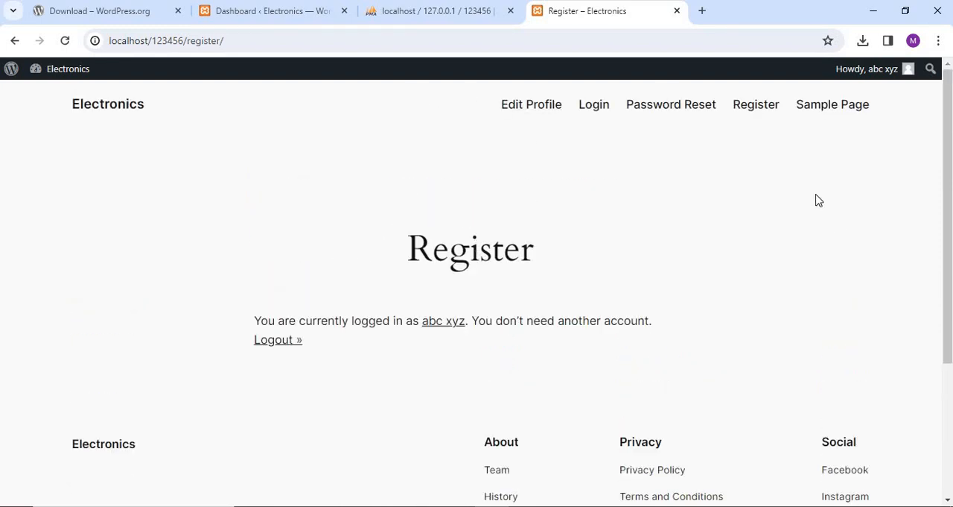
pyautogui.click(280, 347)
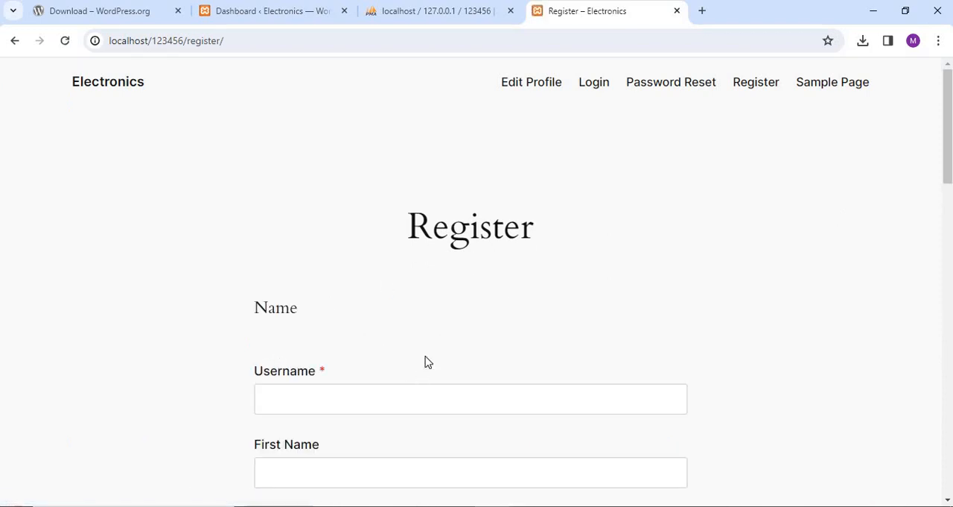
# Open the Login page and log in as admin with the account password.
pyautogui.click(589, 85)
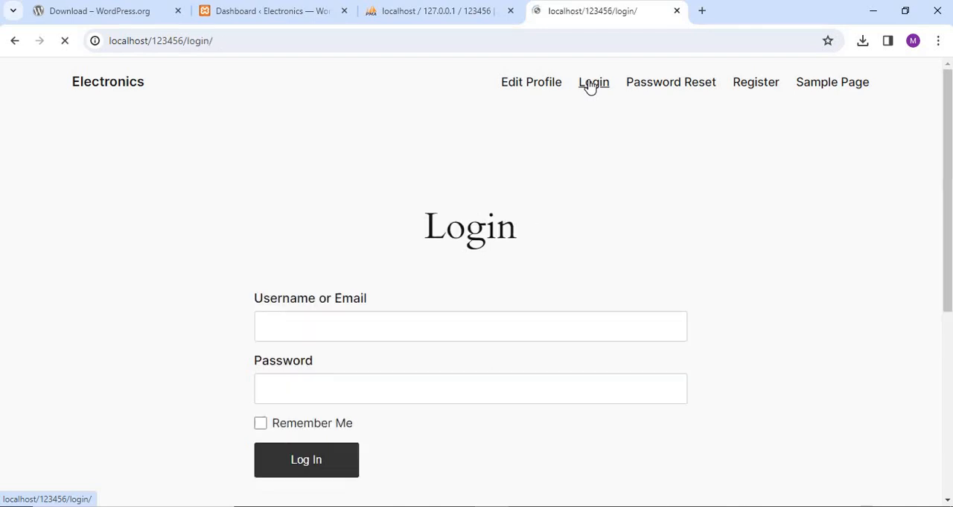
pyautogui.click(314, 330)
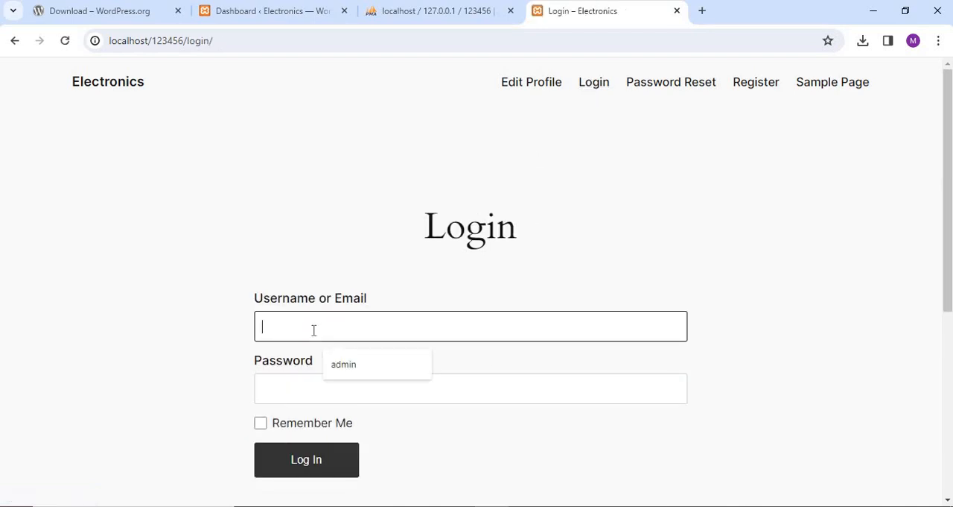
pyautogui.click(347, 365)
pyautogui.click(307, 386)
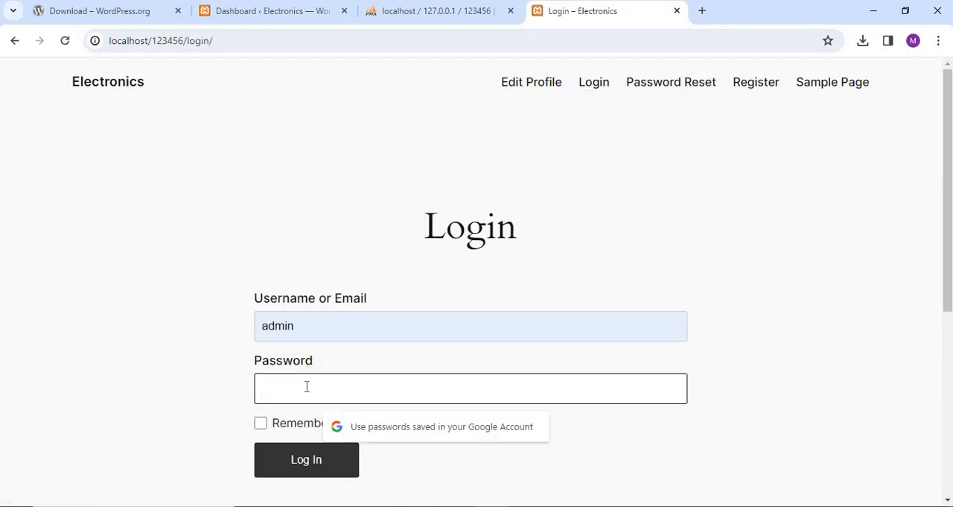
pyautogui.write('ad')
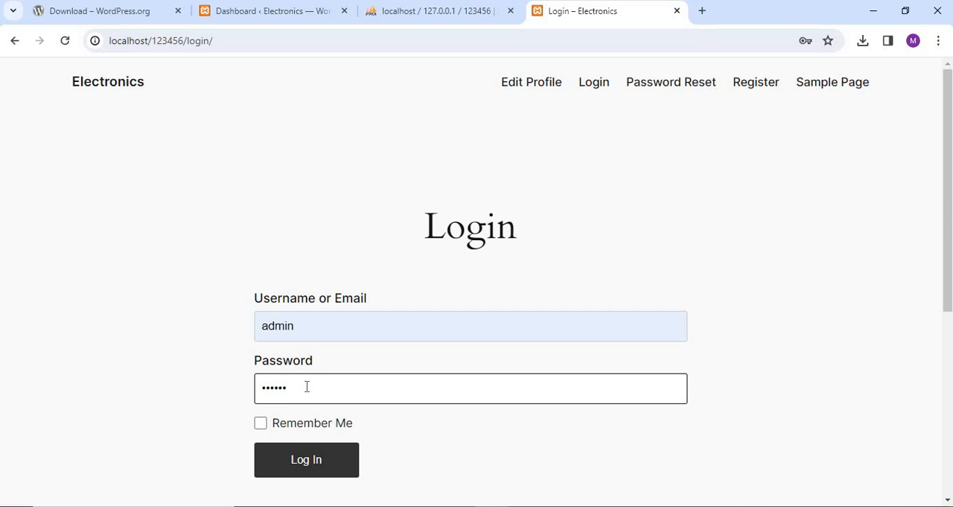
pyautogui.click(288, 460)
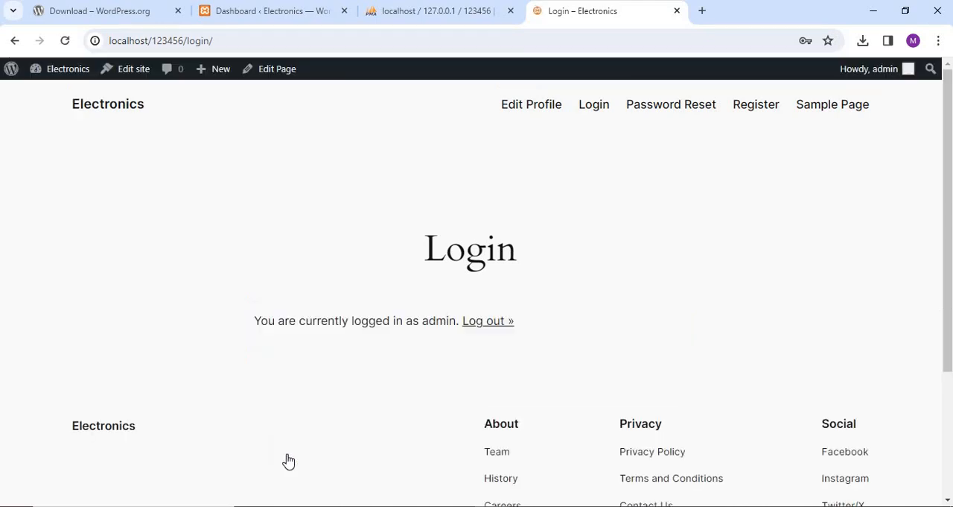
pyautogui.press('Return')
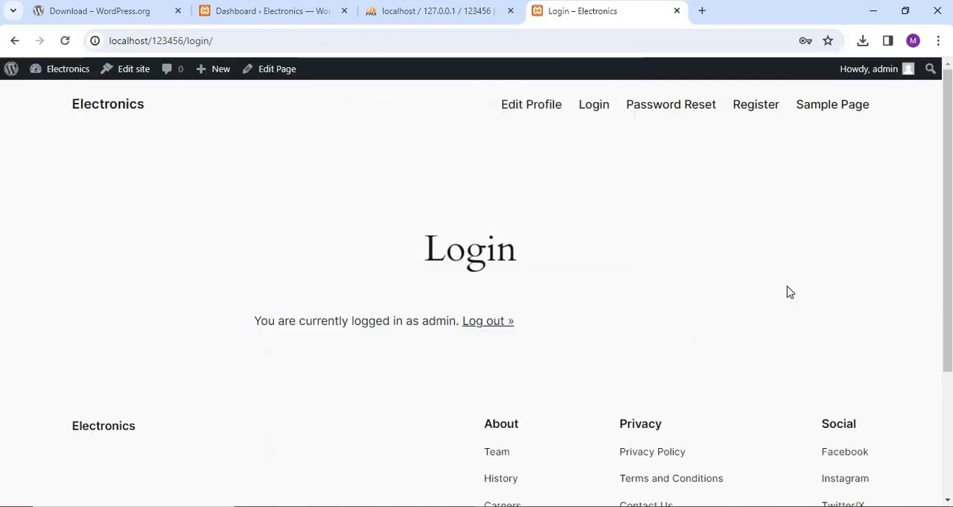
# Look through the site's Login, Register and Password Reset pages while logged in as admin.
pyautogui.scroll(-3, 787, 291)
pyautogui.scroll(3, 787, 292)
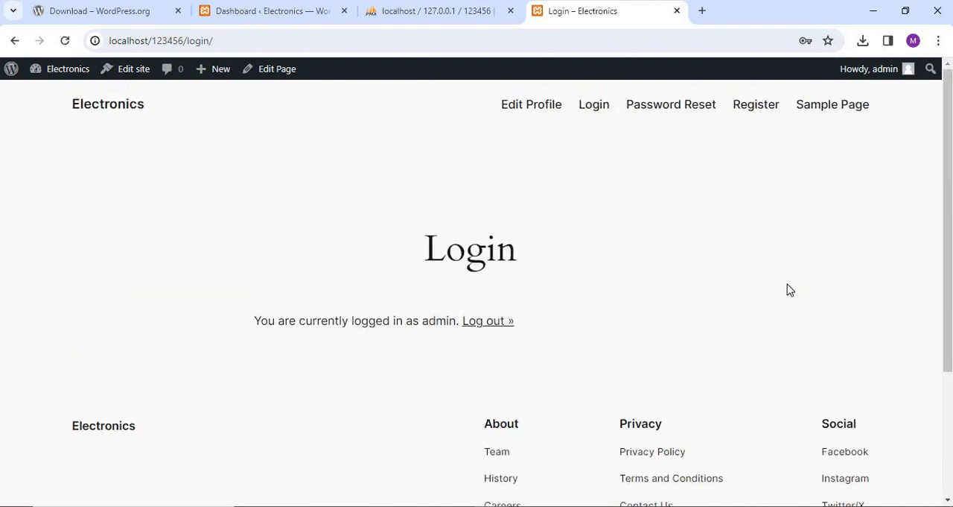
pyautogui.click(755, 108)
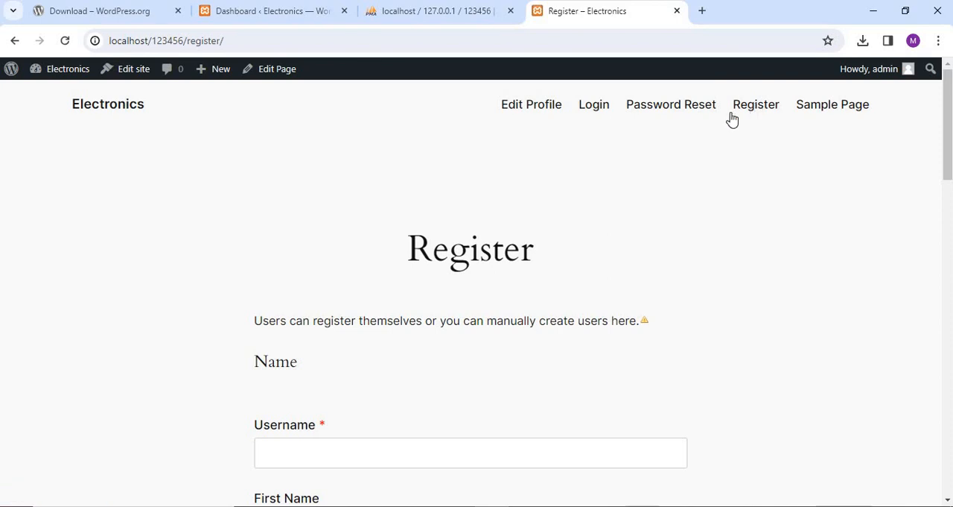
pyautogui.scroll(-2, 691, 260)
pyautogui.scroll(2, 691, 260)
pyautogui.click(669, 109)
pyautogui.scroll(-2, 838, 326)
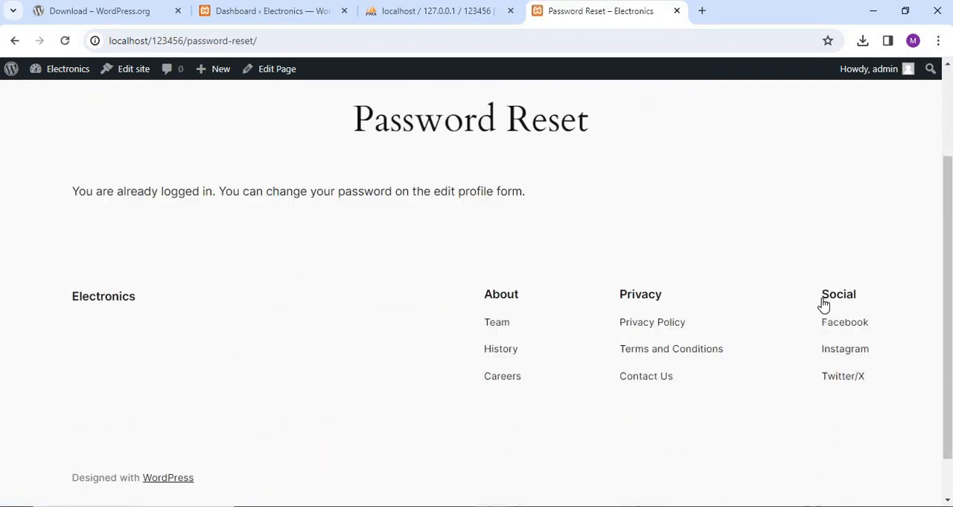
pyautogui.scroll(2, 707, 201)
pyautogui.click(594, 105)
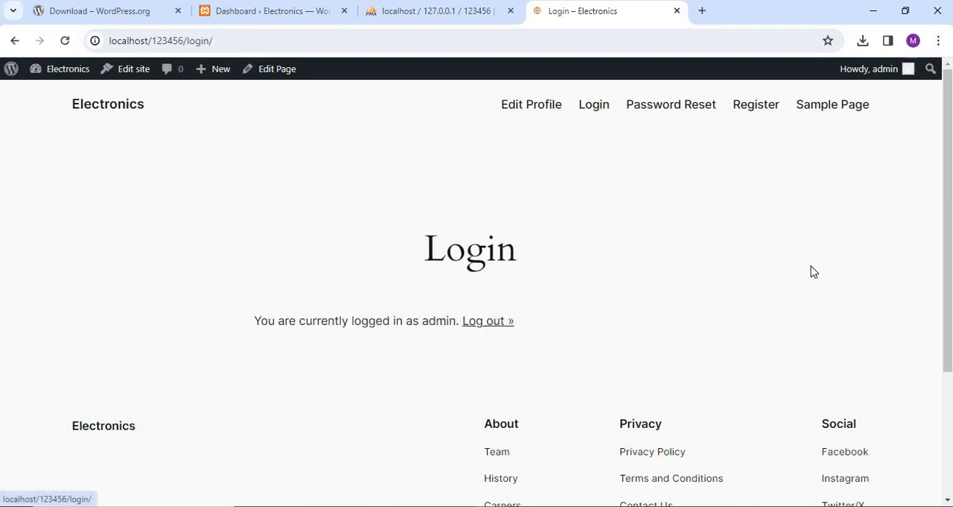
pyautogui.scroll(-1, 659, 190)
pyautogui.scroll(2, 586, 145)
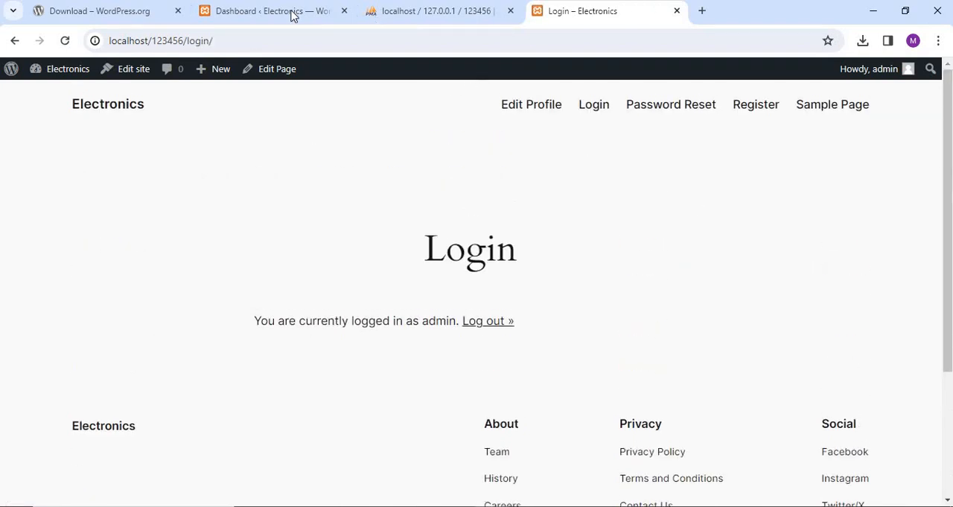
# Return to the Profile Builder dashboard, reload it to check the recent registrations, and open the list of all users.
pyautogui.click(283, 10)
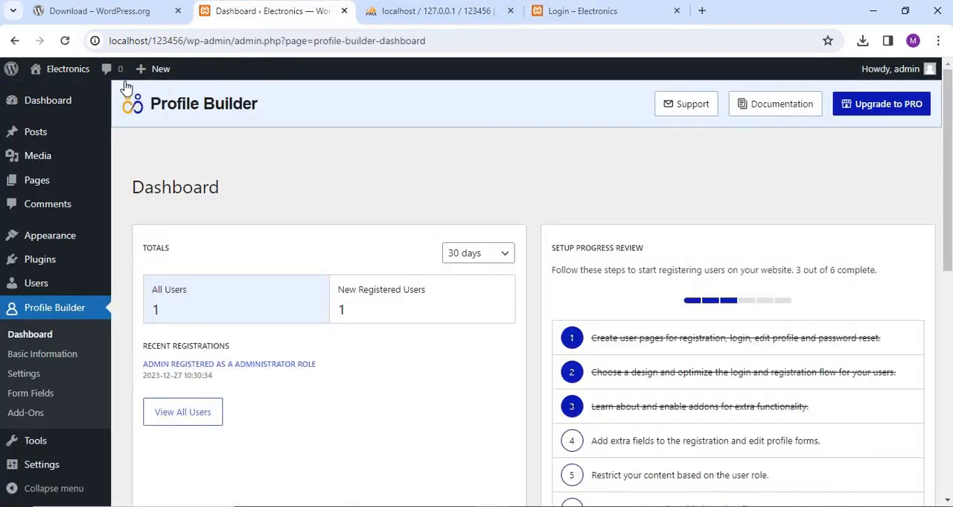
pyautogui.click(65, 40)
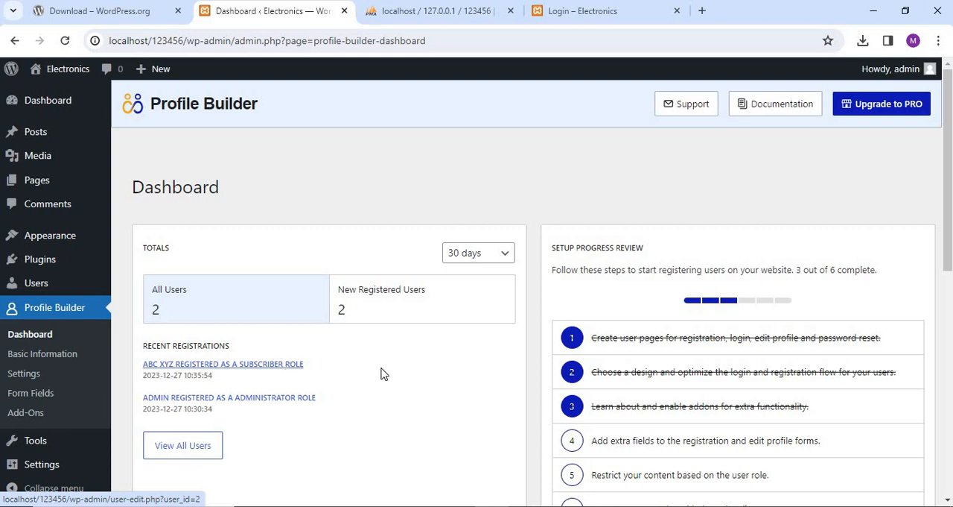
pyautogui.scroll(-1, 385, 373)
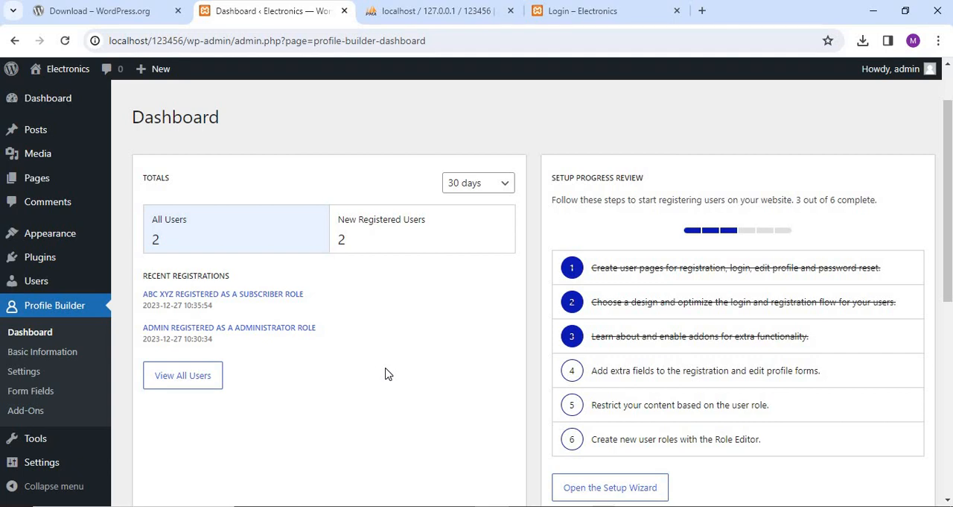
pyautogui.click(168, 376)
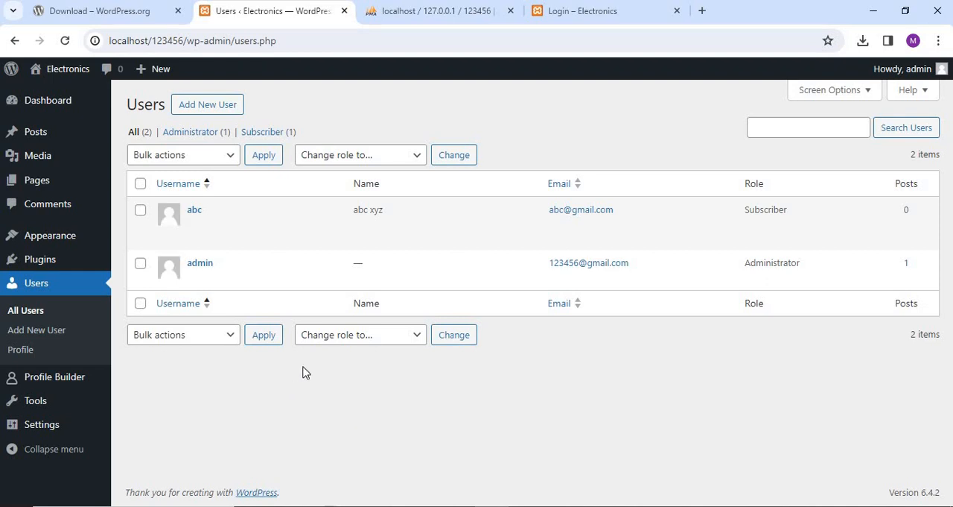